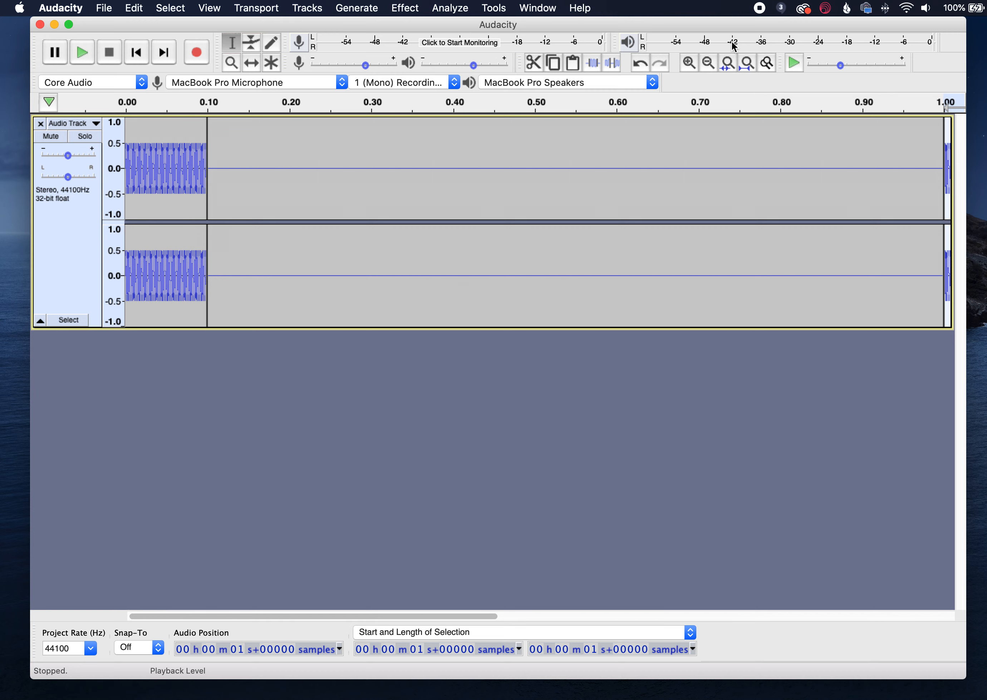
- Append the copied one-second tone clip repeatedly at the track's end until the track holds 21 tones
left_click(753, 64)
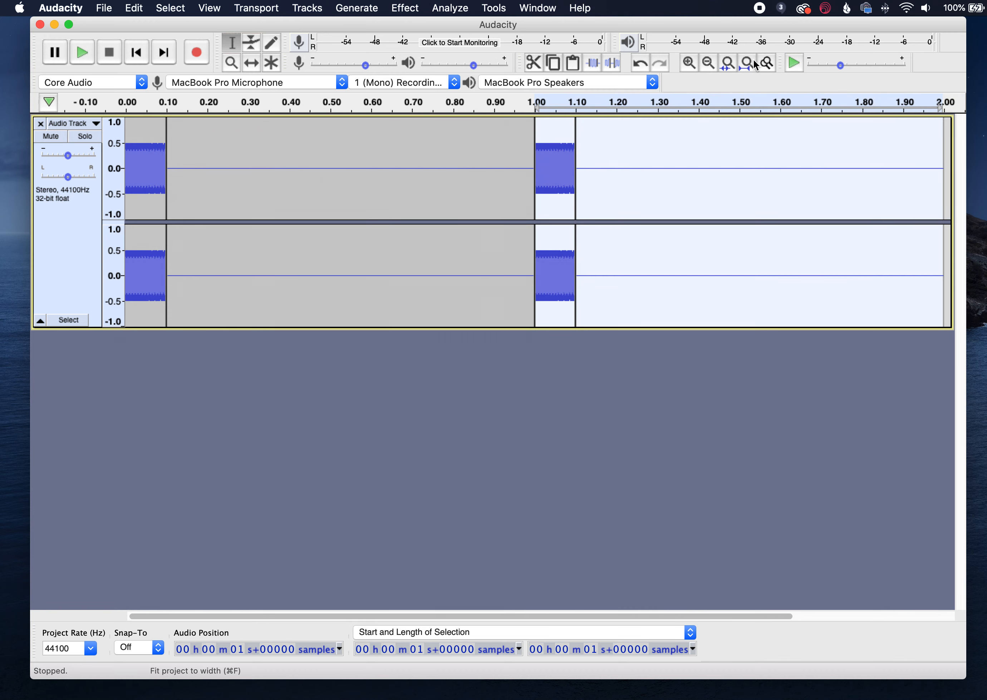
left_click(708, 63)
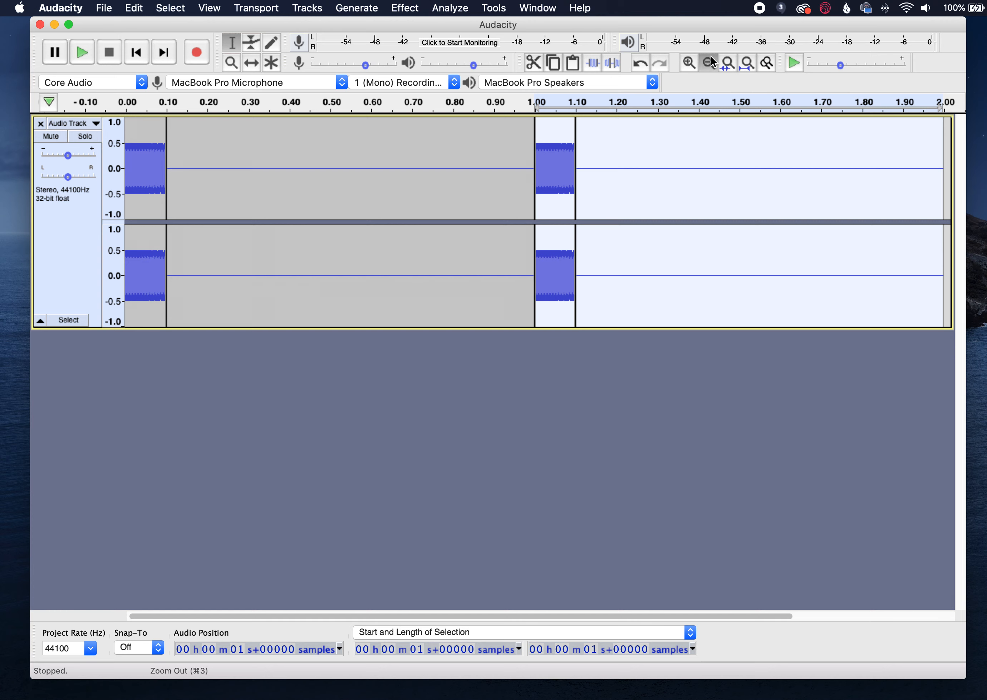
left_click(708, 63)
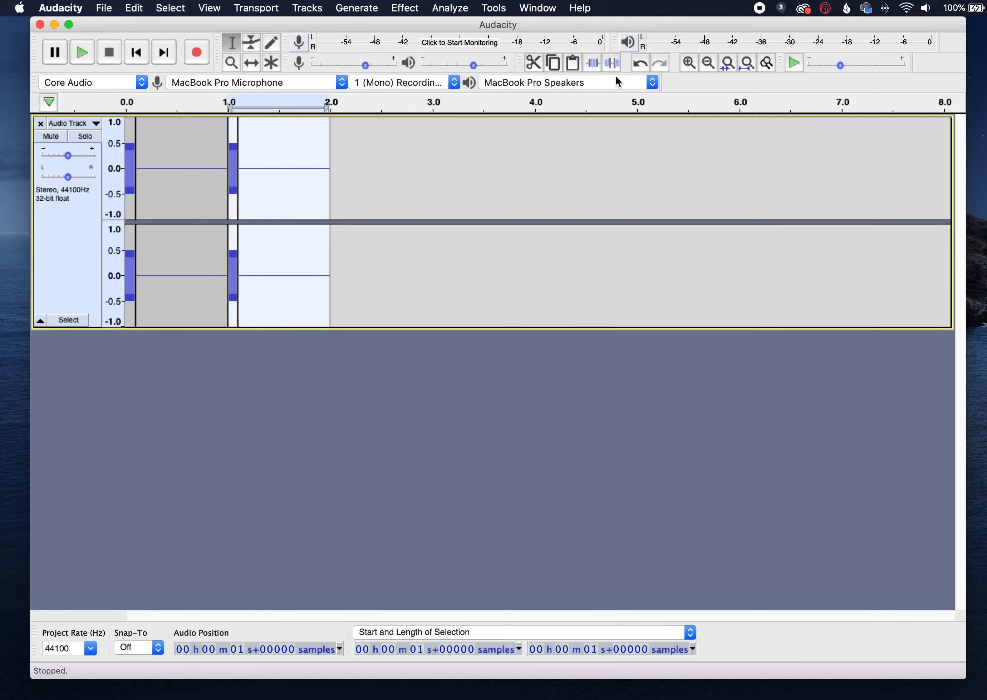
left_click(304, 130)
key("End")
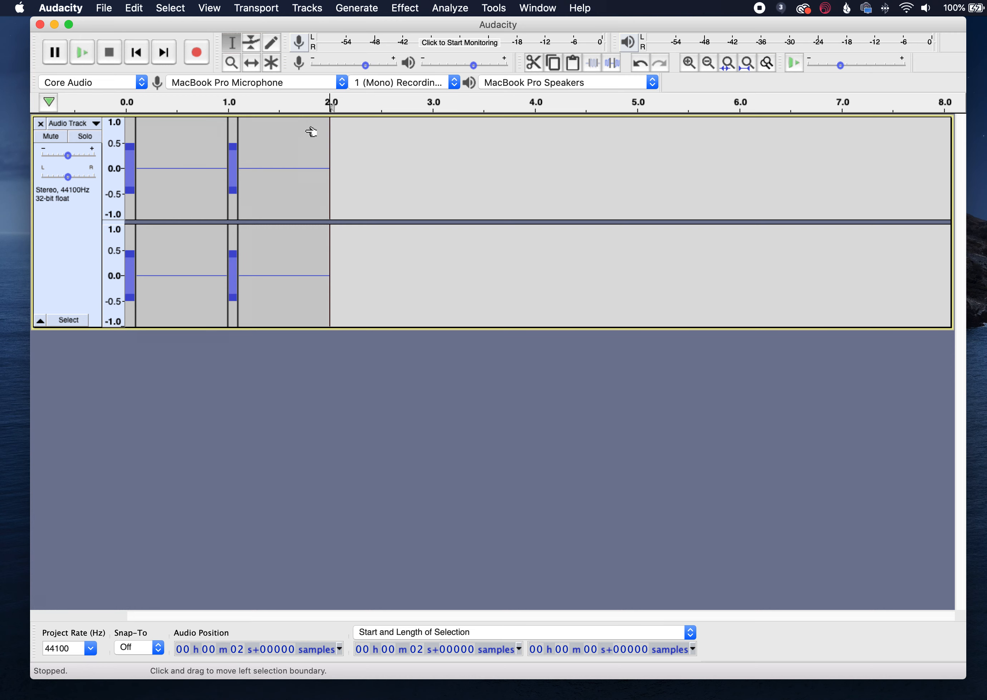
key("super+v")
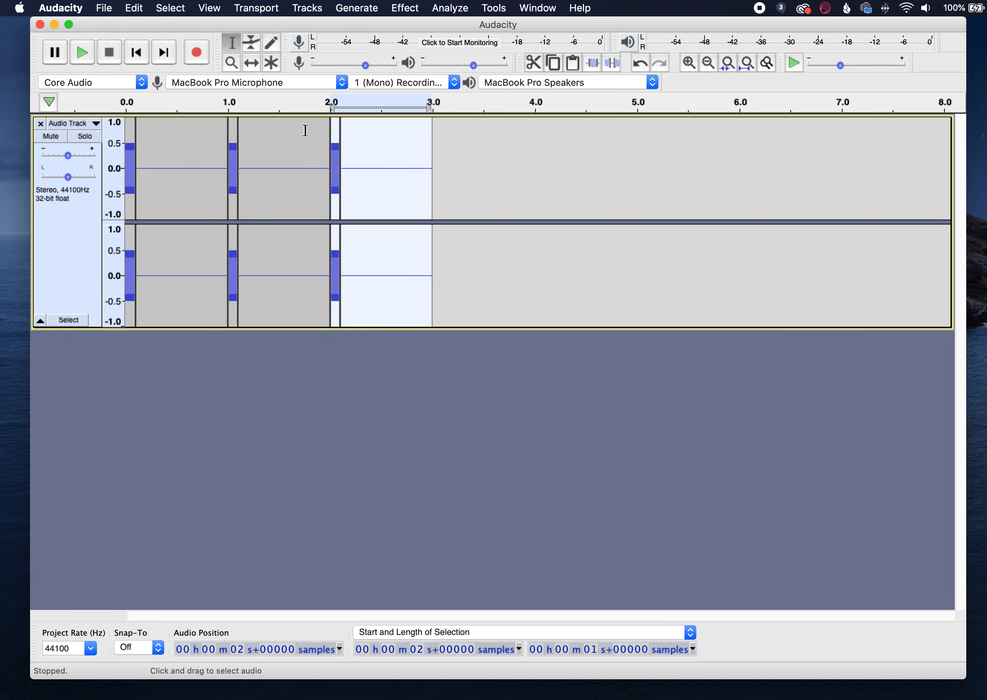
key("End")
key("super+v")
key("End")
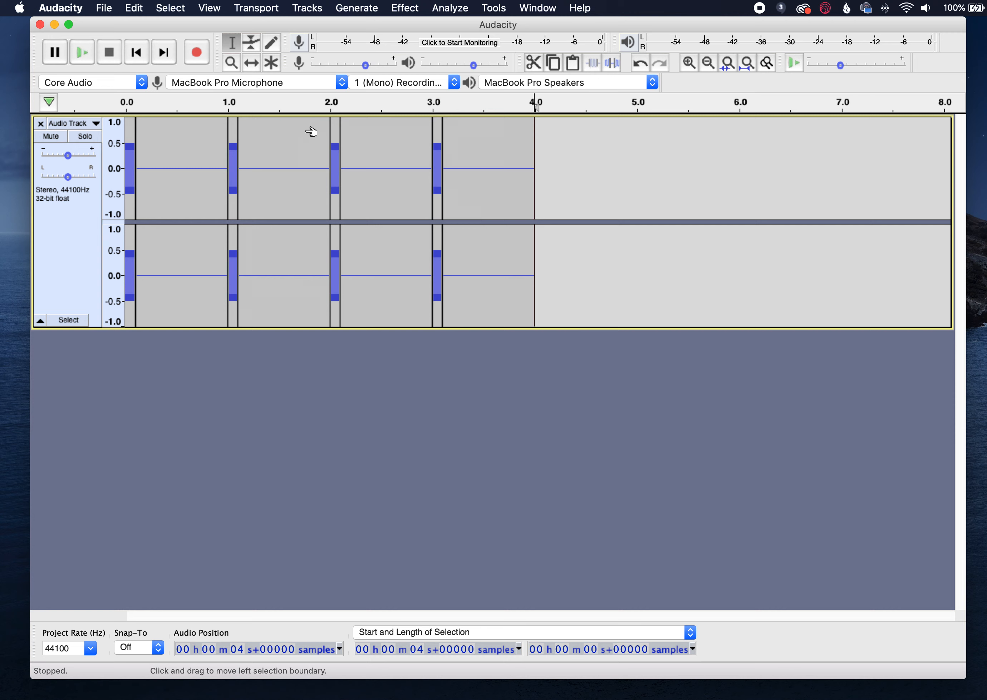
key("super+v")
key("End")
key("super+v")
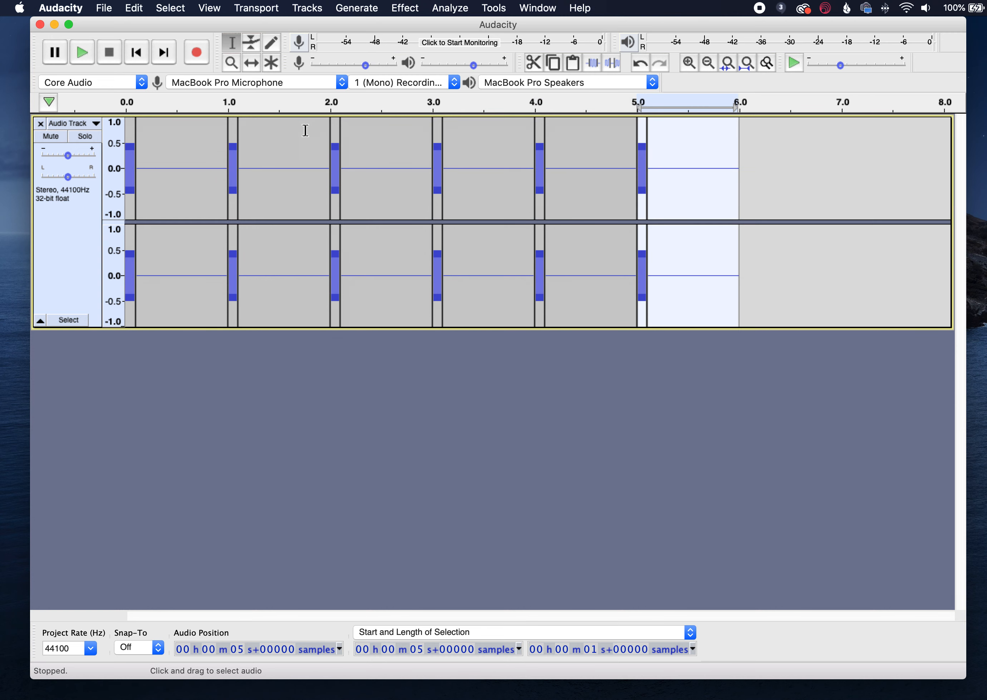
key("End")
key("super+v")
key("End")
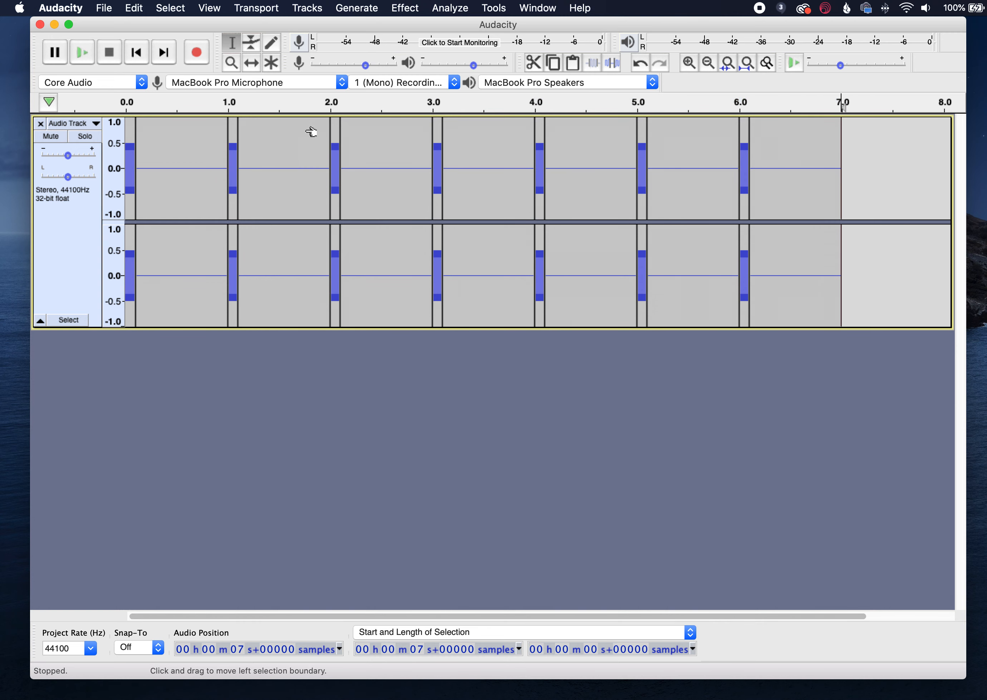
key("super+v")
key("End")
key("super+v")
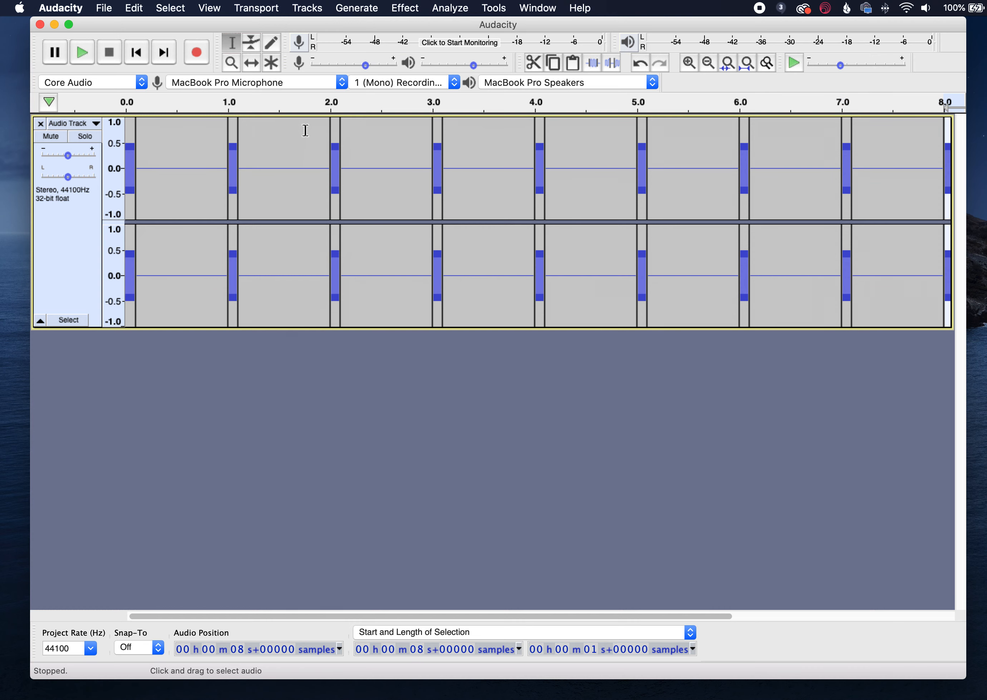
key("End")
key("super+v")
key("End")
key("super+v")
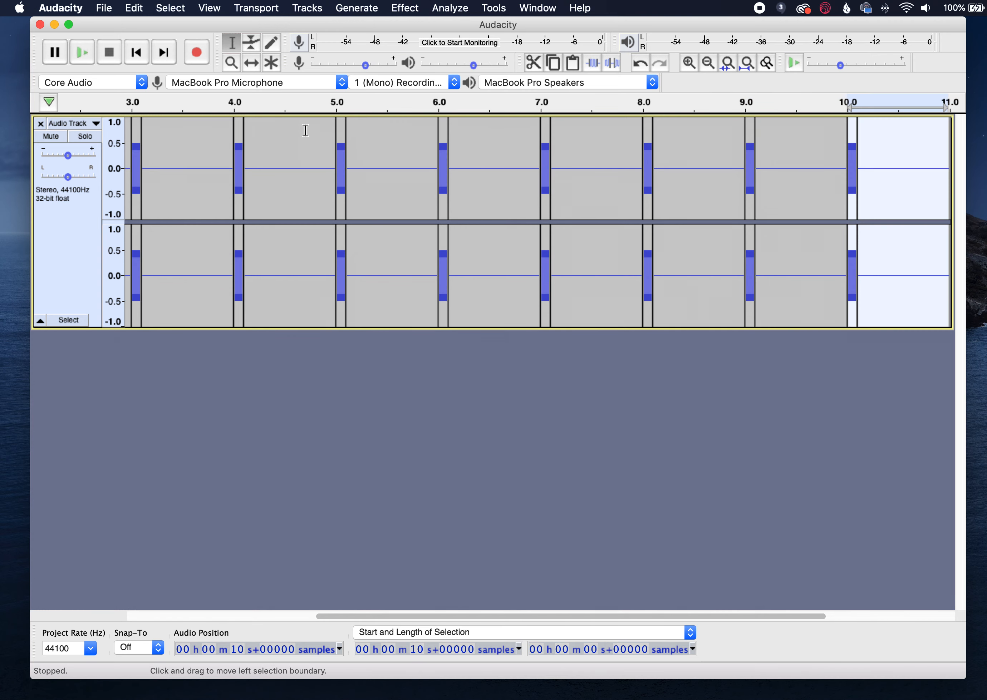
key("End")
key("super+v")
key("End")
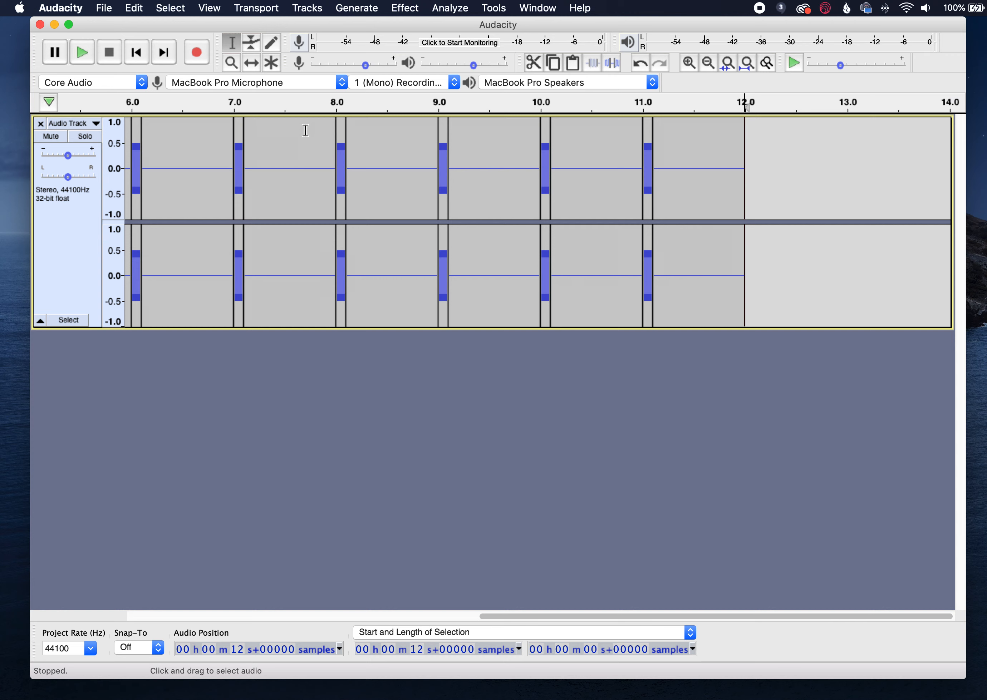
key("super+v")
key("End")
key("super+v")
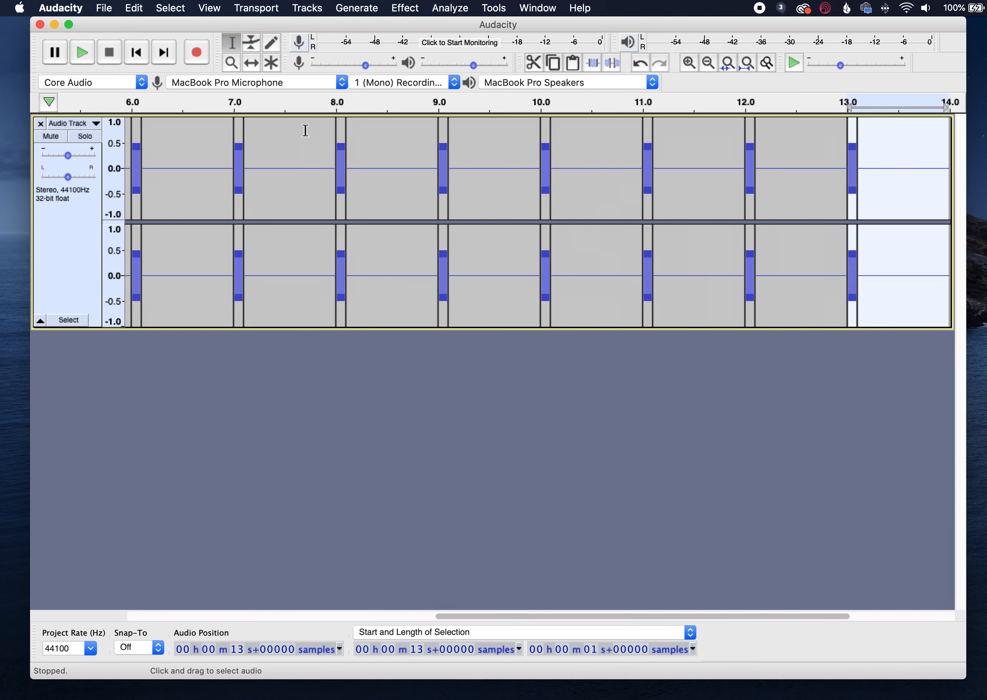
key("End")
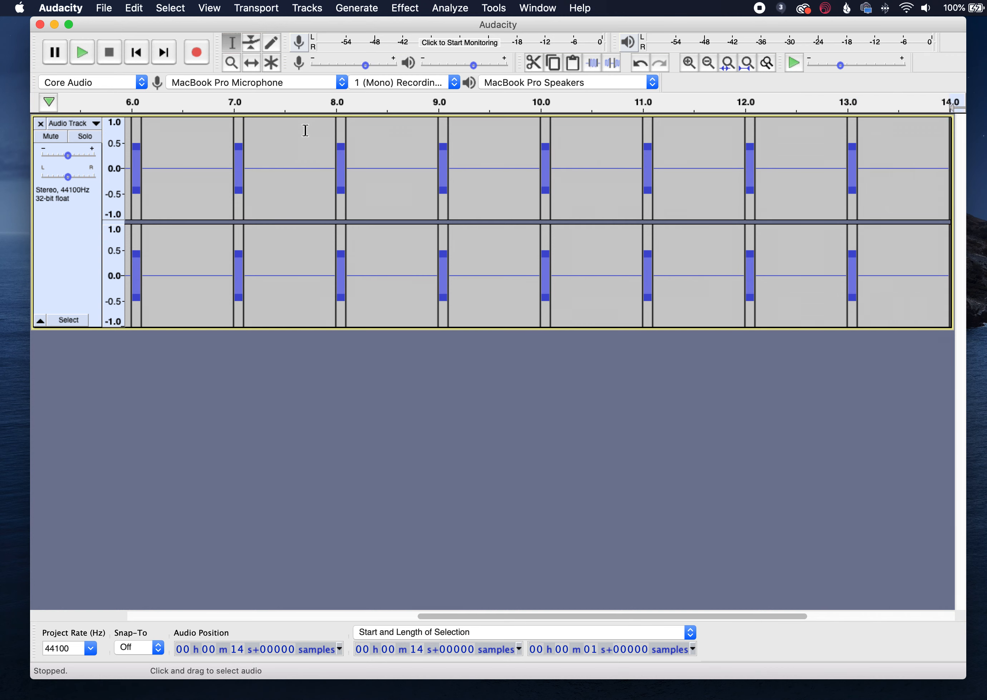
key("super+v")
key("End")
key("super+v")
key("End")
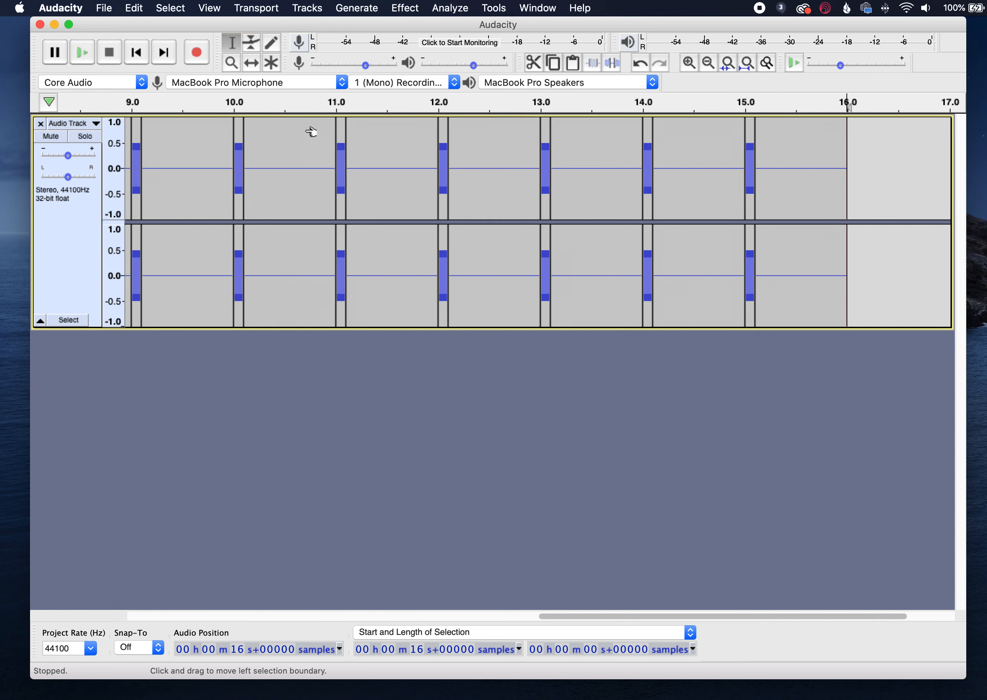
key("super+v")
key("End")
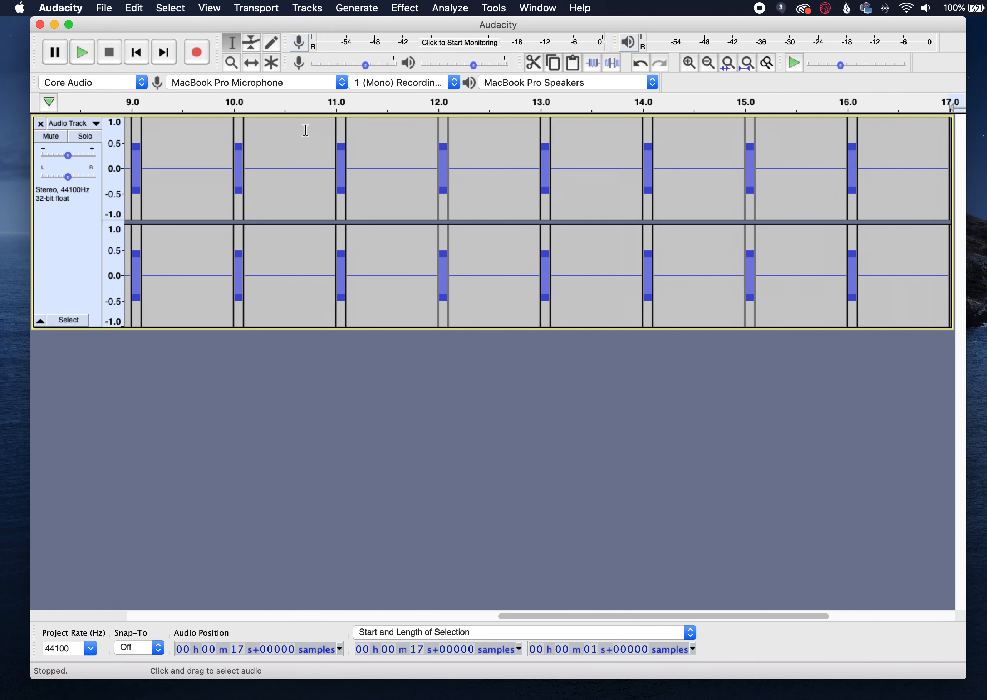
key("super+v")
key("End")
key("super+v")
key("End")
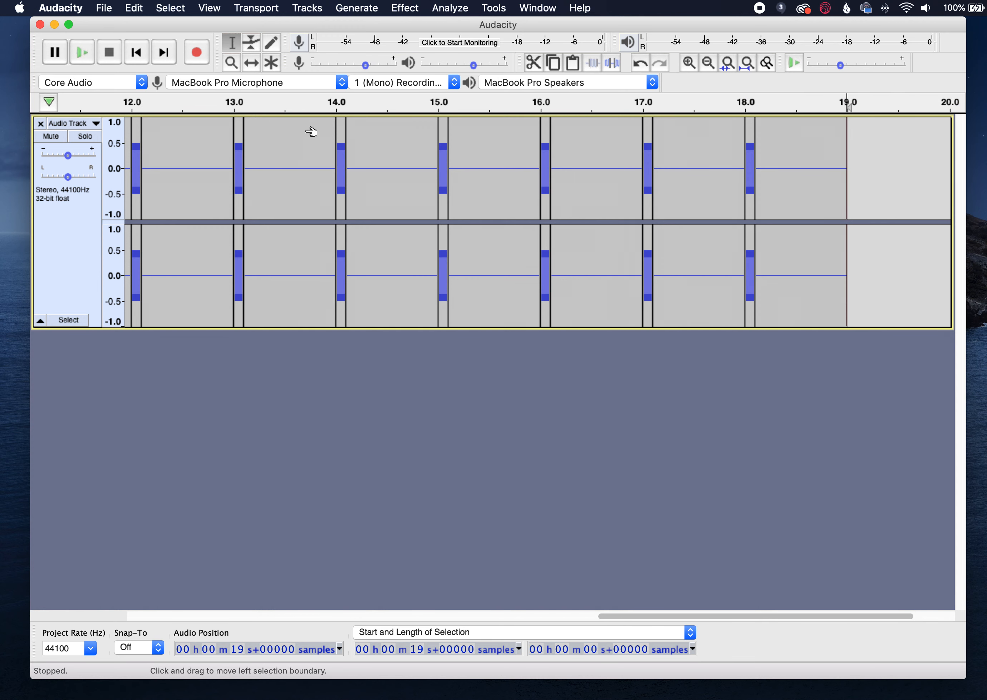
key("super+v")
key("End")
key("super+v")
key("End")
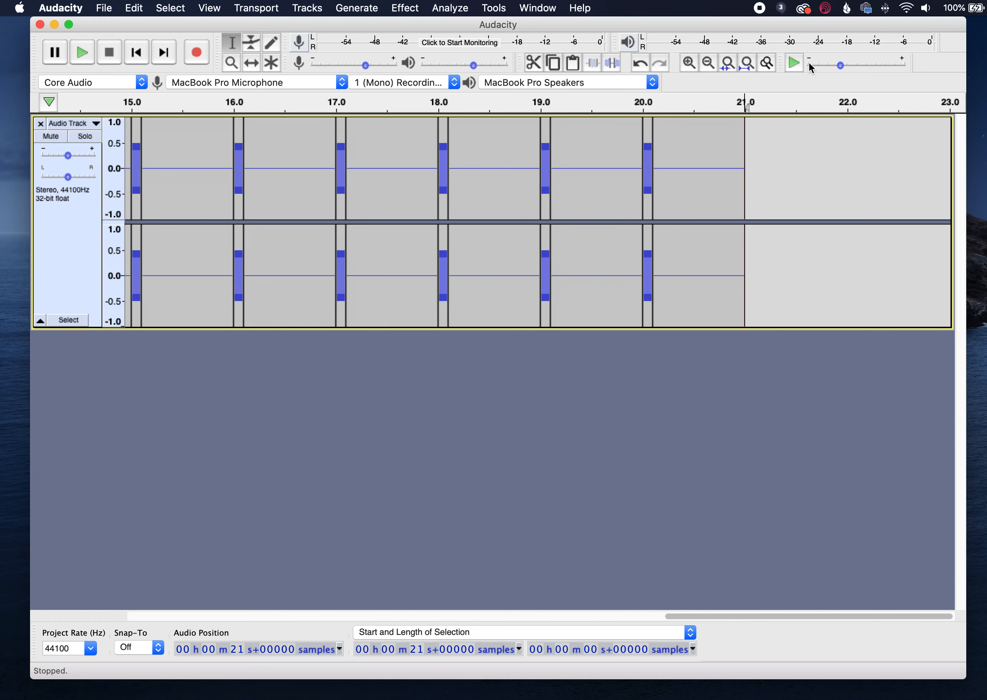
- Fit the whole project in view and review the assignment's table of silence samples per tone in Word
left_click(747, 61)
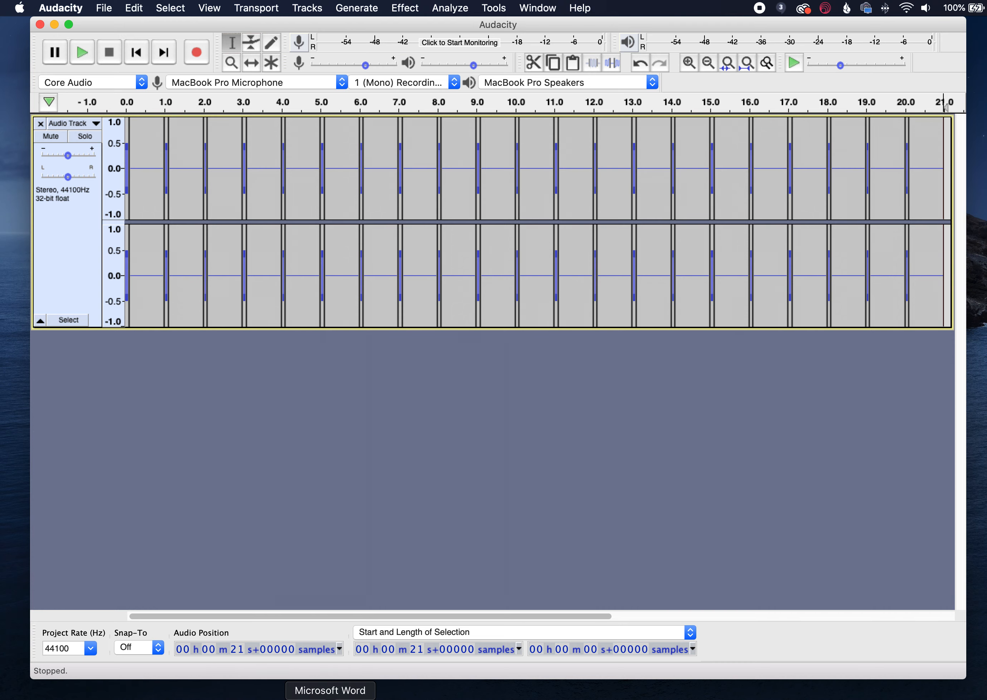
left_click(326, 696)
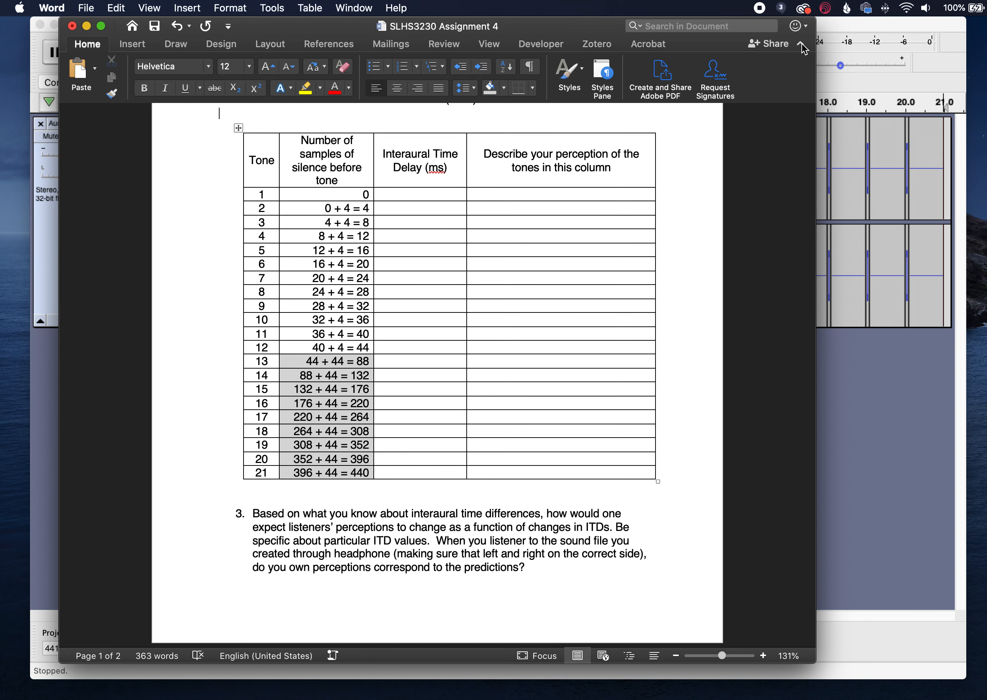
left_click(857, 24)
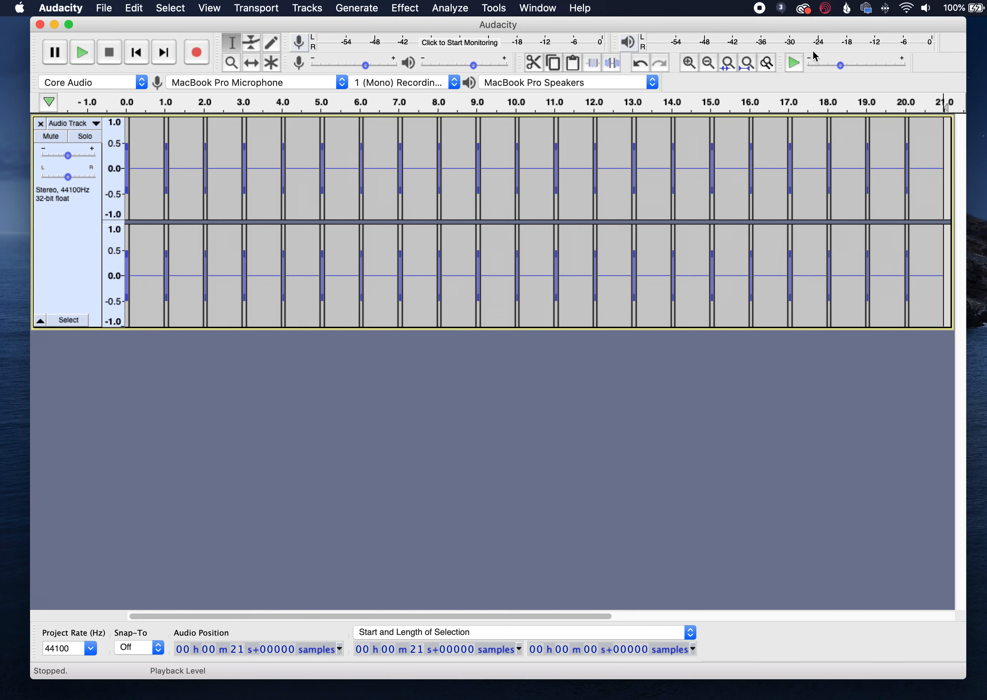
left_click(746, 64)
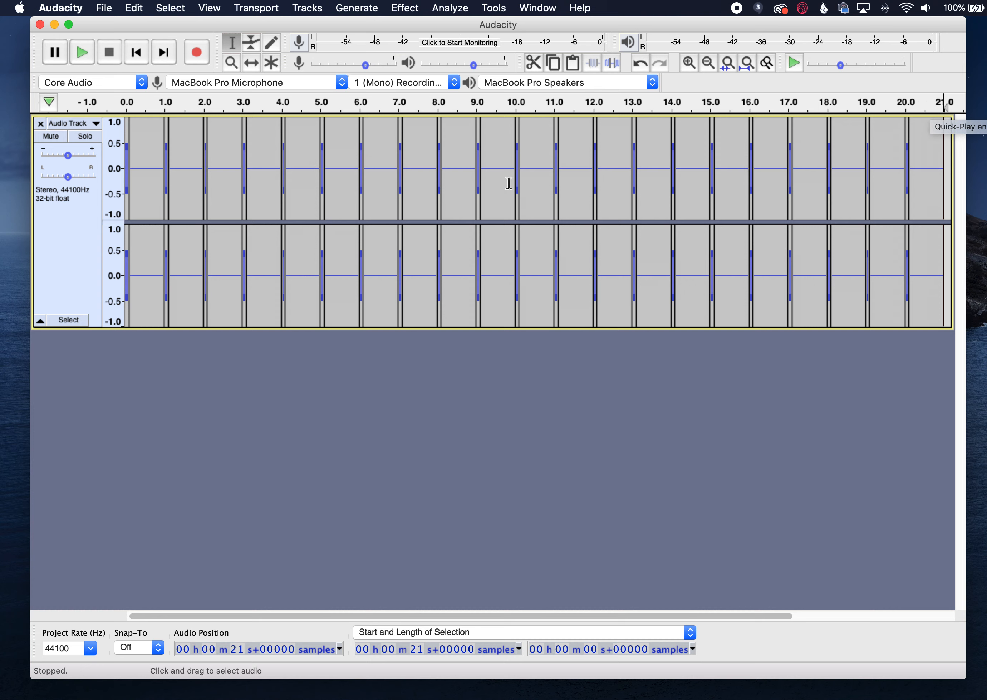
- Zoom in on the first tone and place the cursor just before its end
left_click(149, 161)
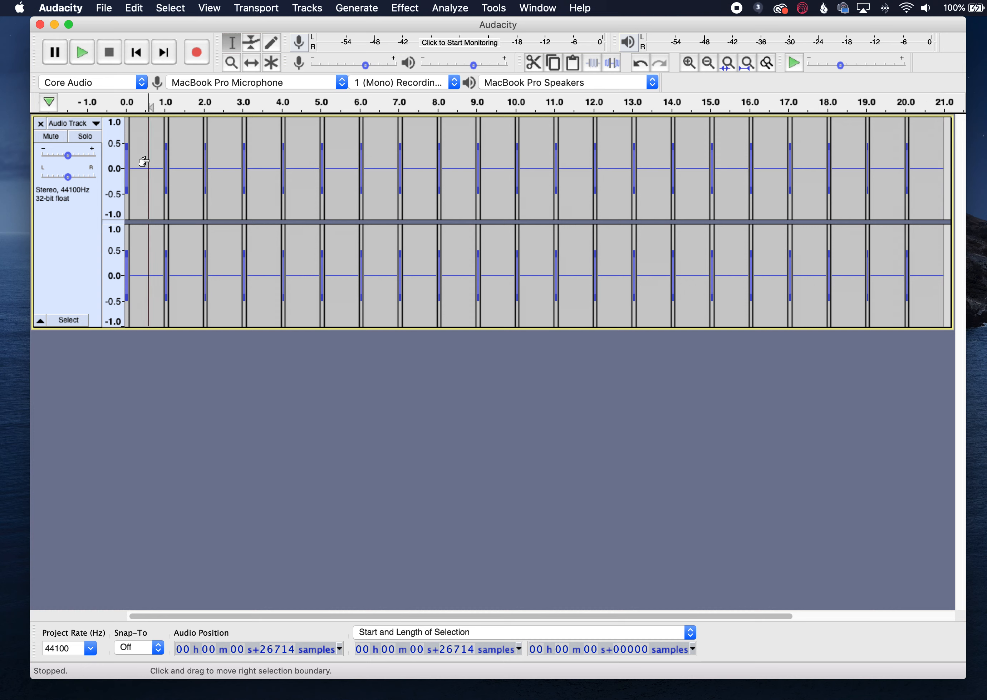
left_click(134, 155)
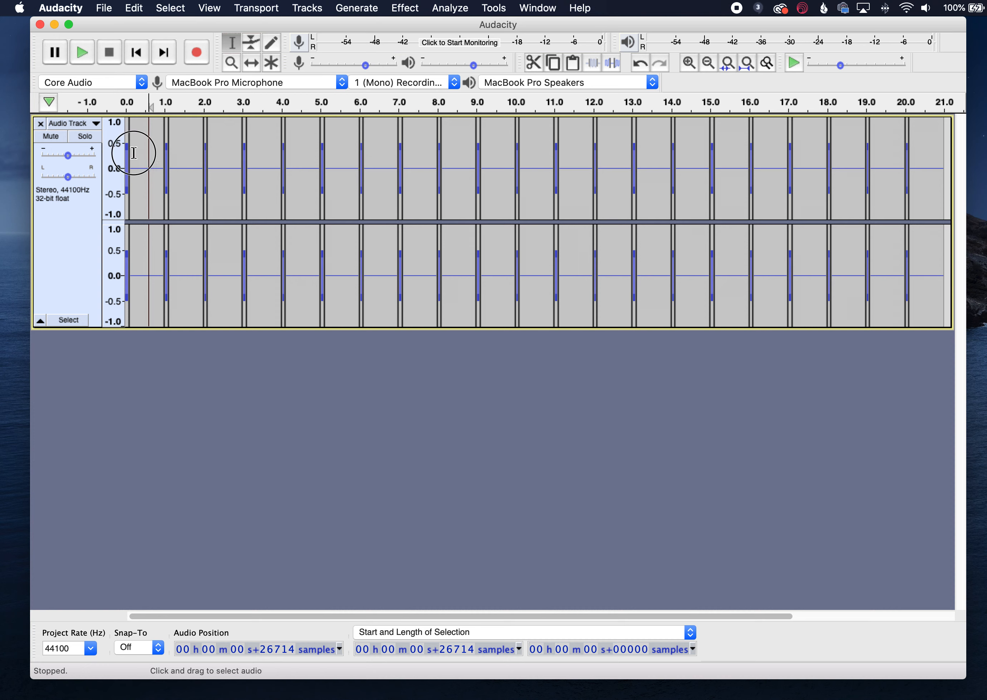
left_click_drag(134, 153, 122, 152)
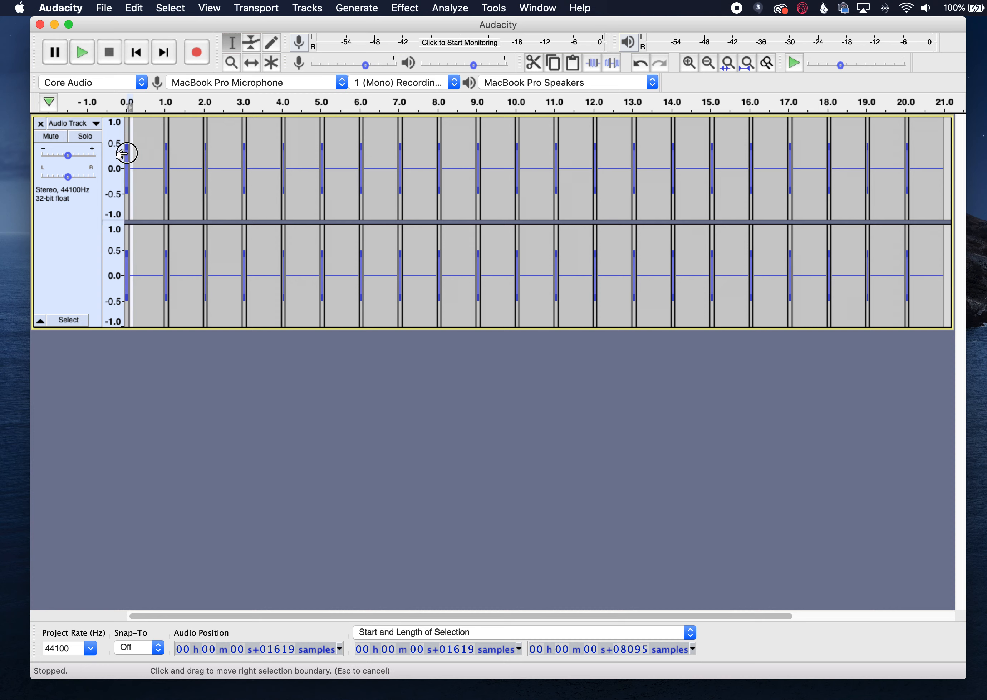
left_click(693, 59)
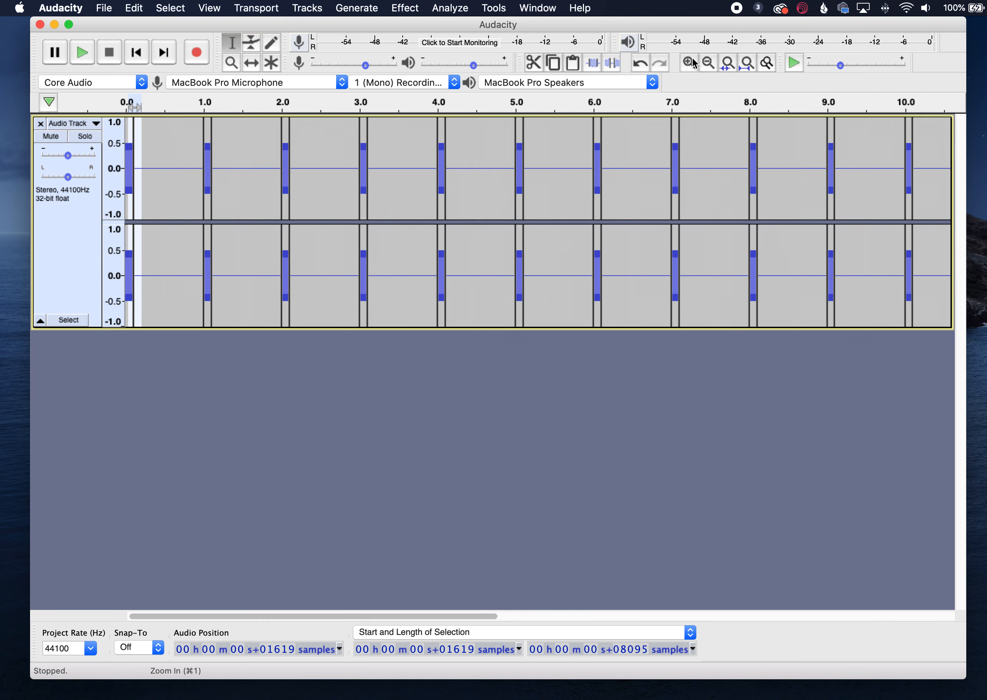
left_click(693, 59)
left_click(693, 60)
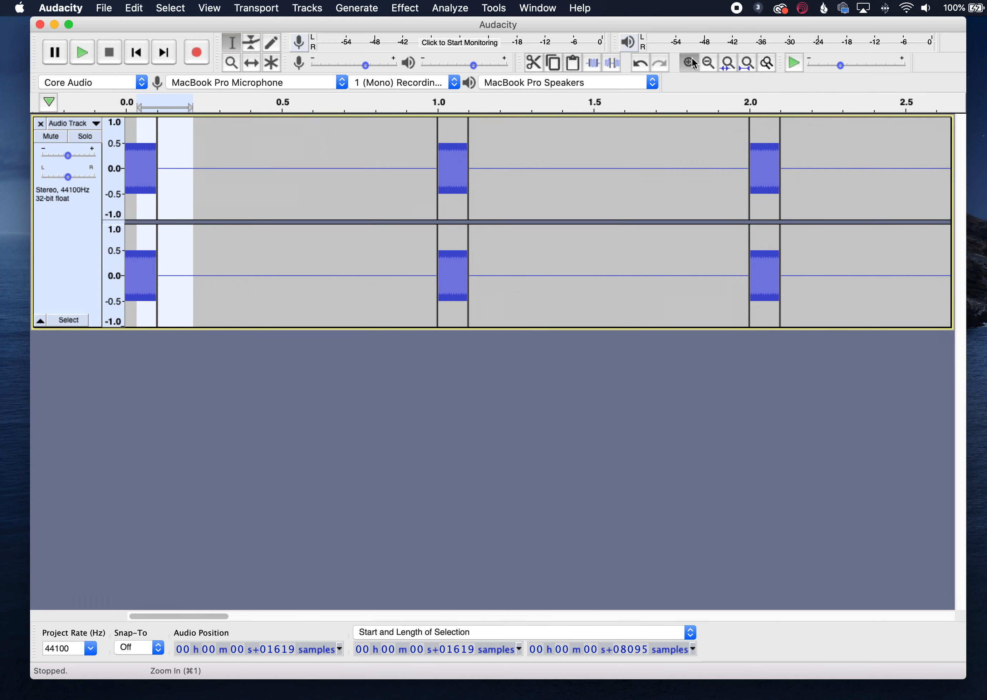
left_click(691, 59)
left_click(692, 59)
left_click(692, 60)
left_click(692, 61)
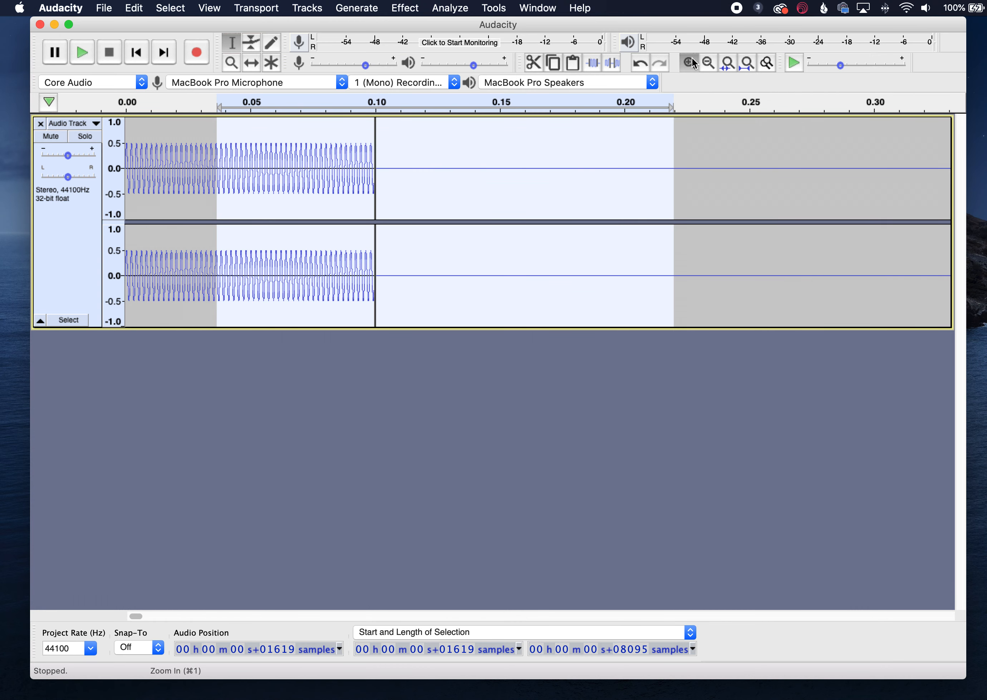
left_click(692, 60)
left_click(408, 188)
left_click(378, 172)
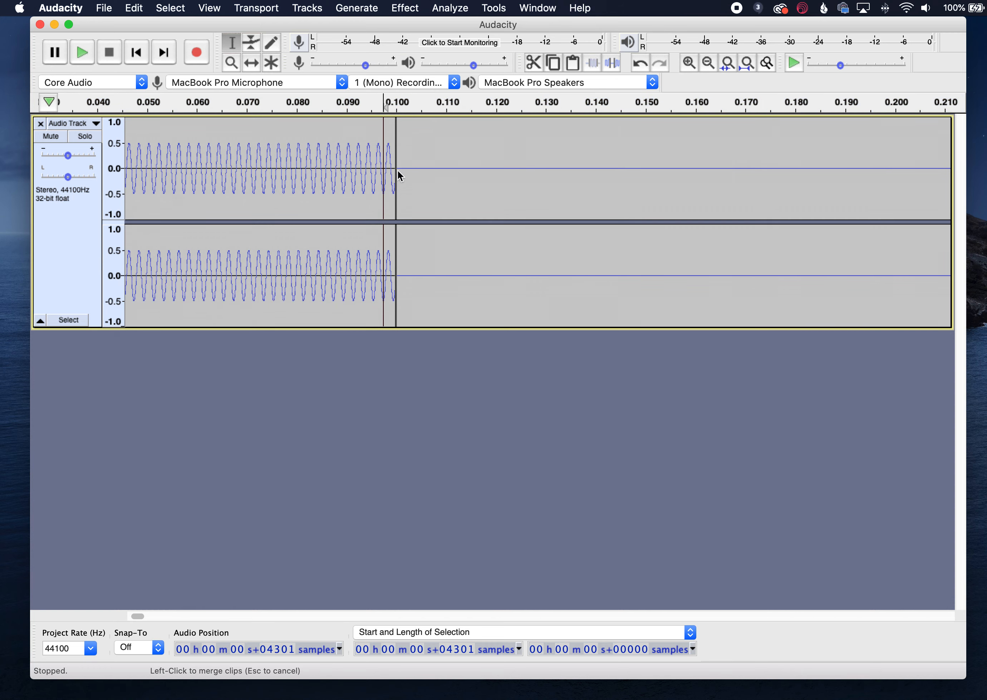
- Examine the individual samples where the first tone ends and the silence begins
left_click(691, 63)
left_click(689, 63)
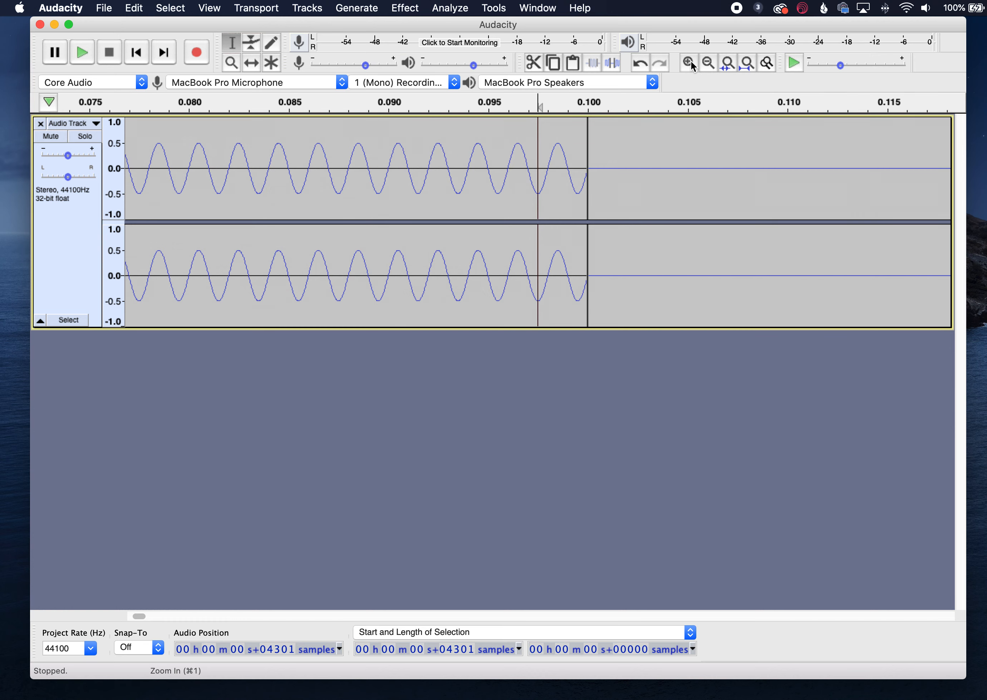
left_click(690, 64)
left_click(690, 63)
left_click(690, 64)
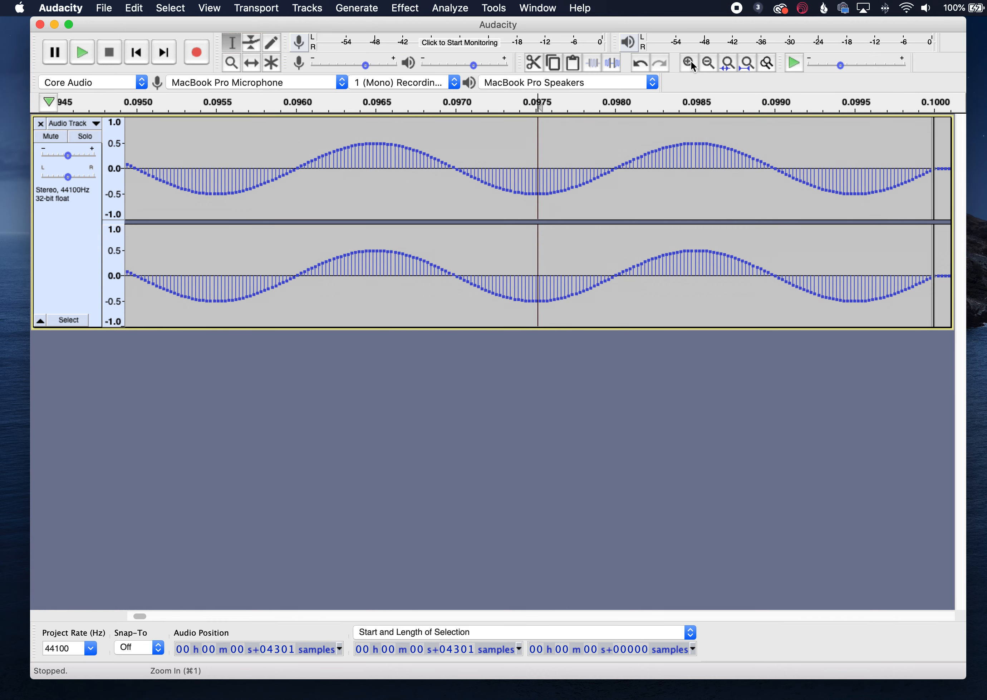
left_click(690, 64)
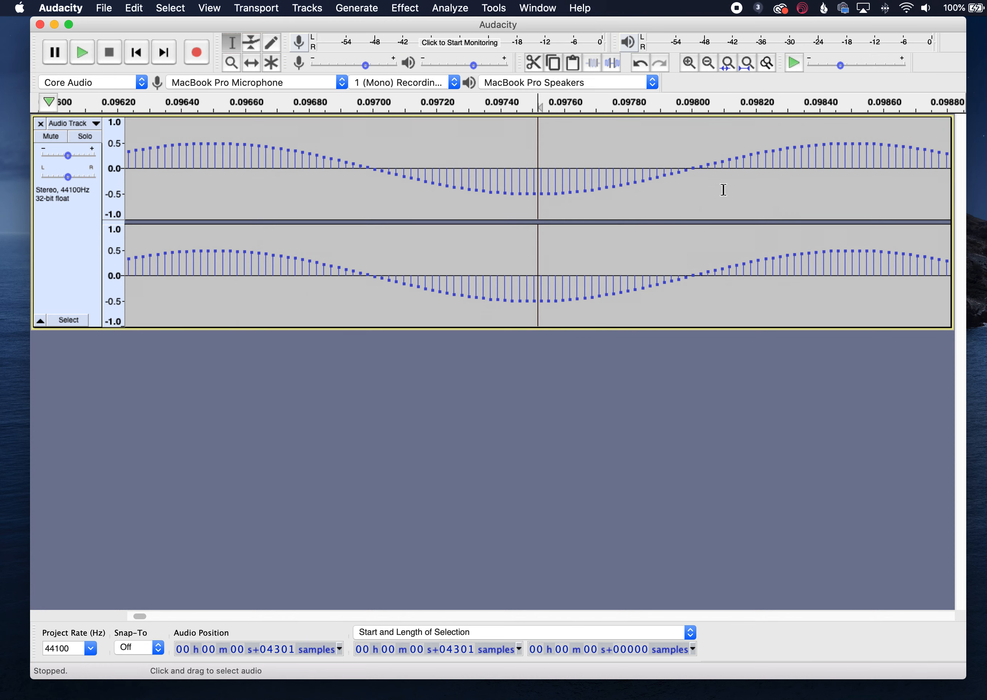
scroll(756, 200, "right", 5)
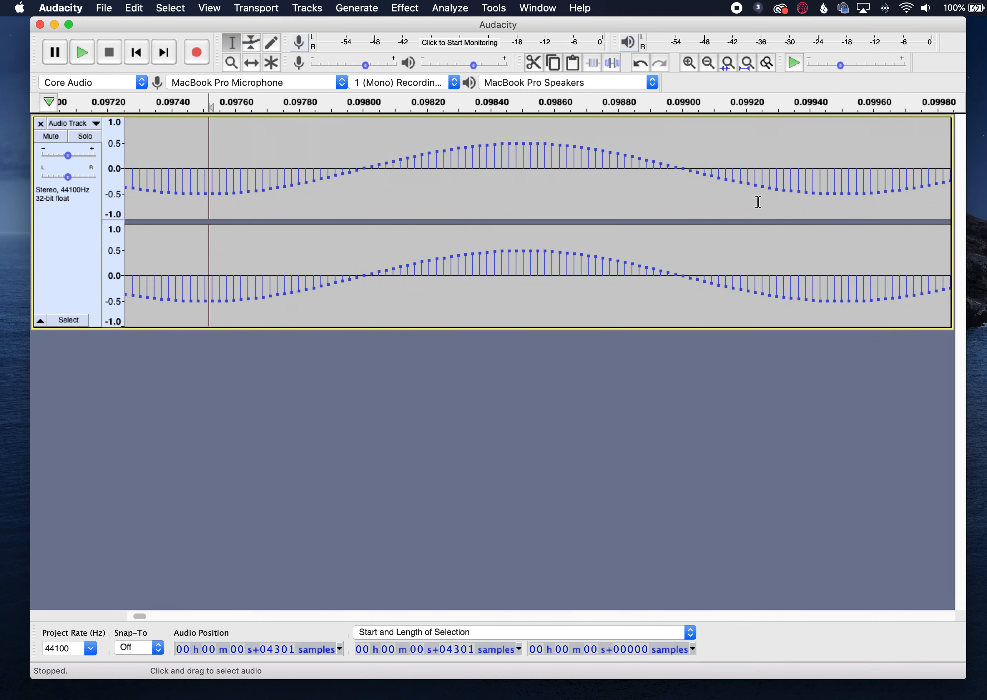
scroll(758, 202, "right", 6)
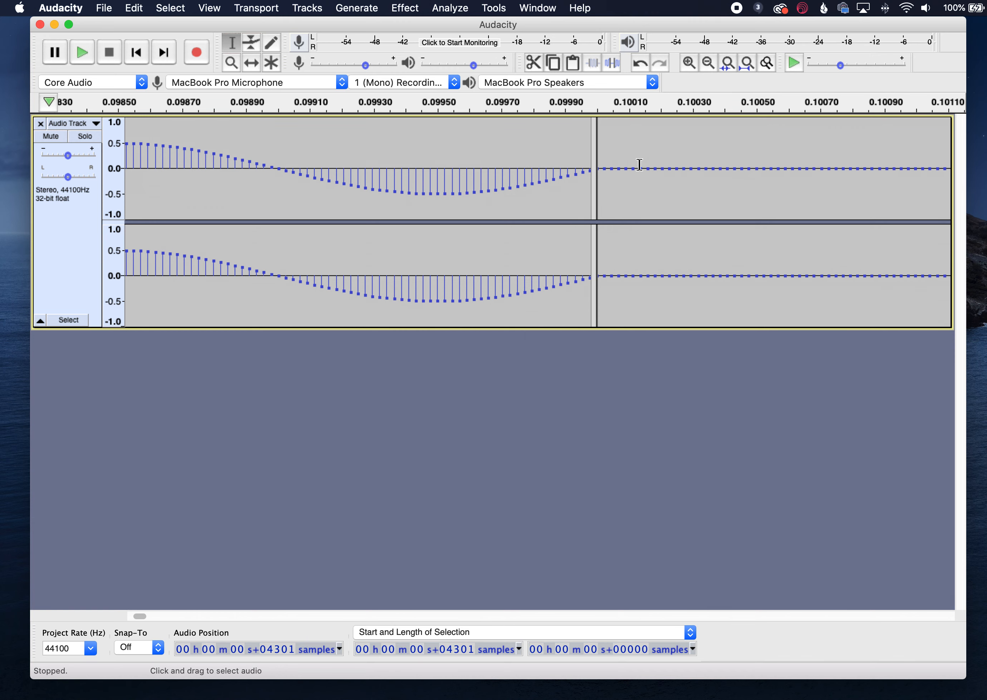
scroll(639, 164, "right", 5)
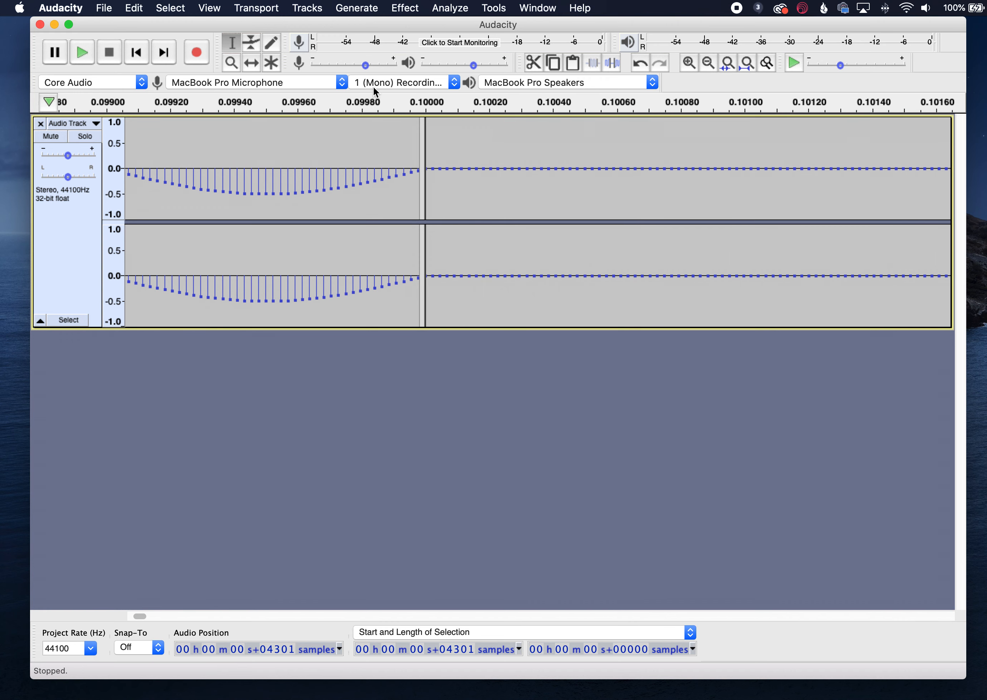
- Split the stereo track into separate left and right channel tracks
left_click(96, 124)
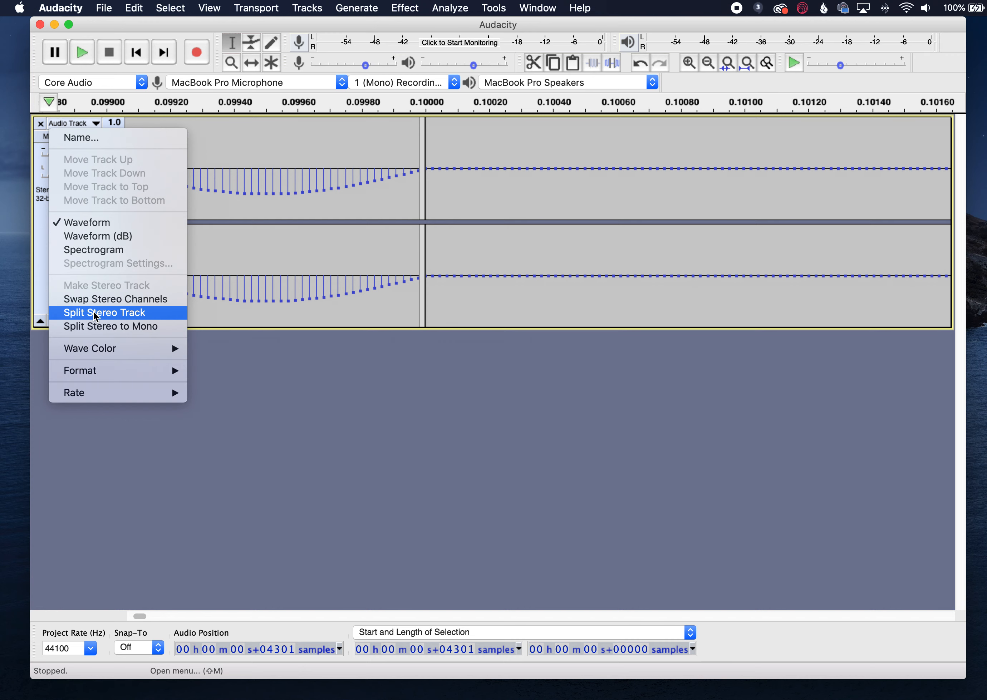
left_click(361, 197)
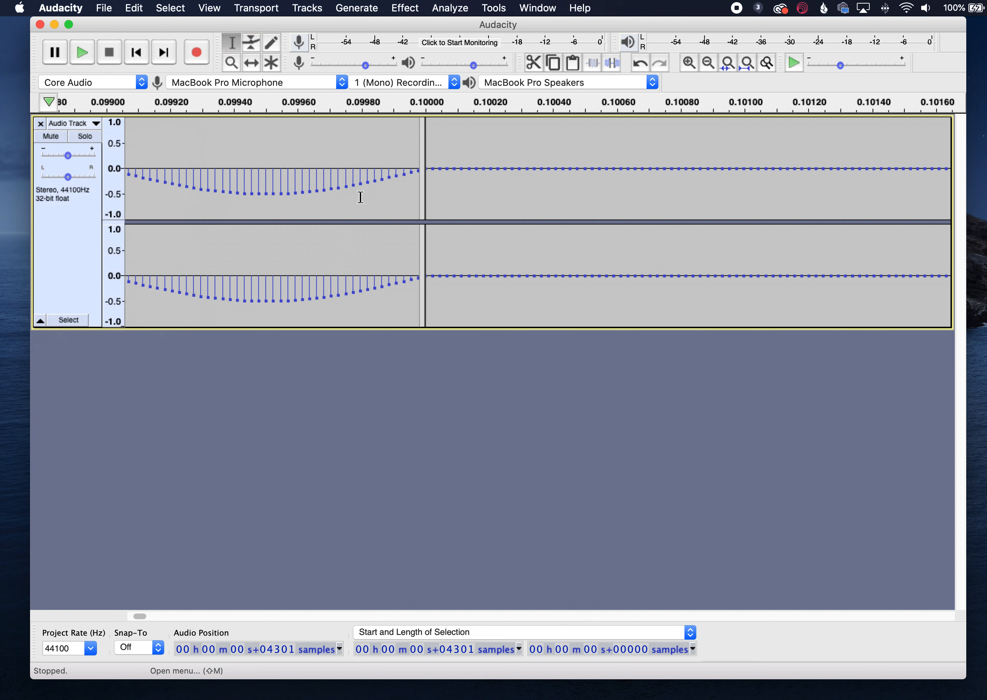
left_click(359, 168)
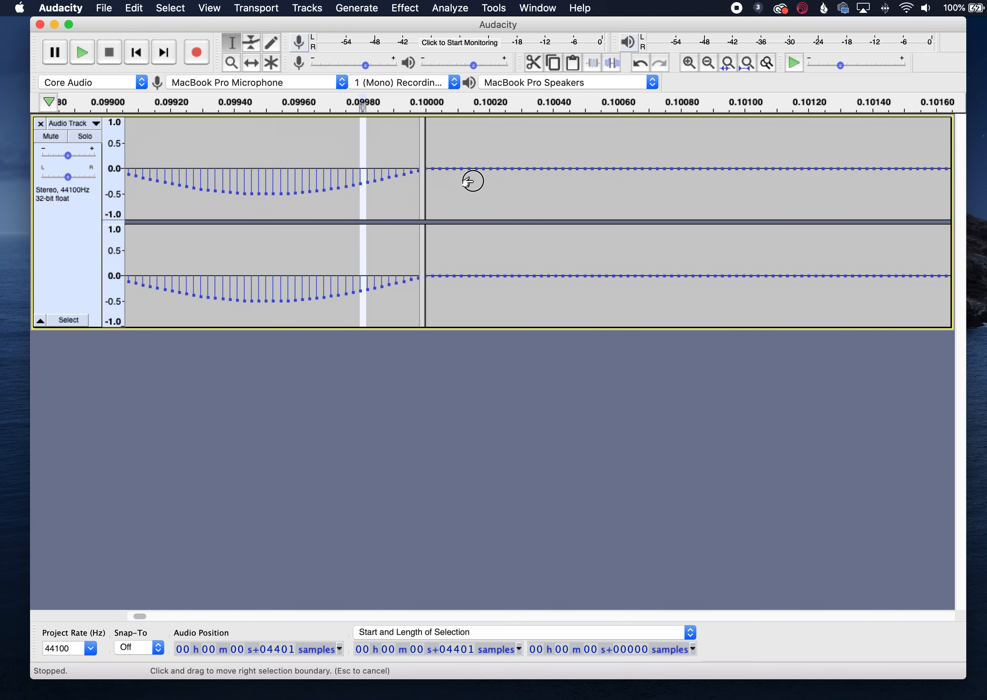
left_click_drag(472, 180, 467, 182)
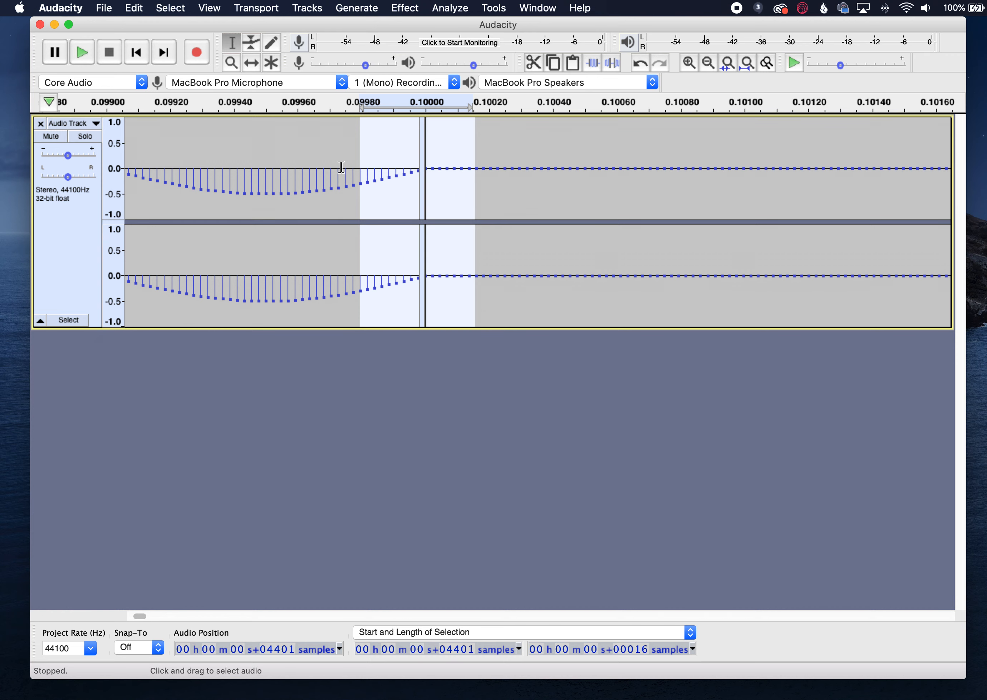
left_click(283, 165)
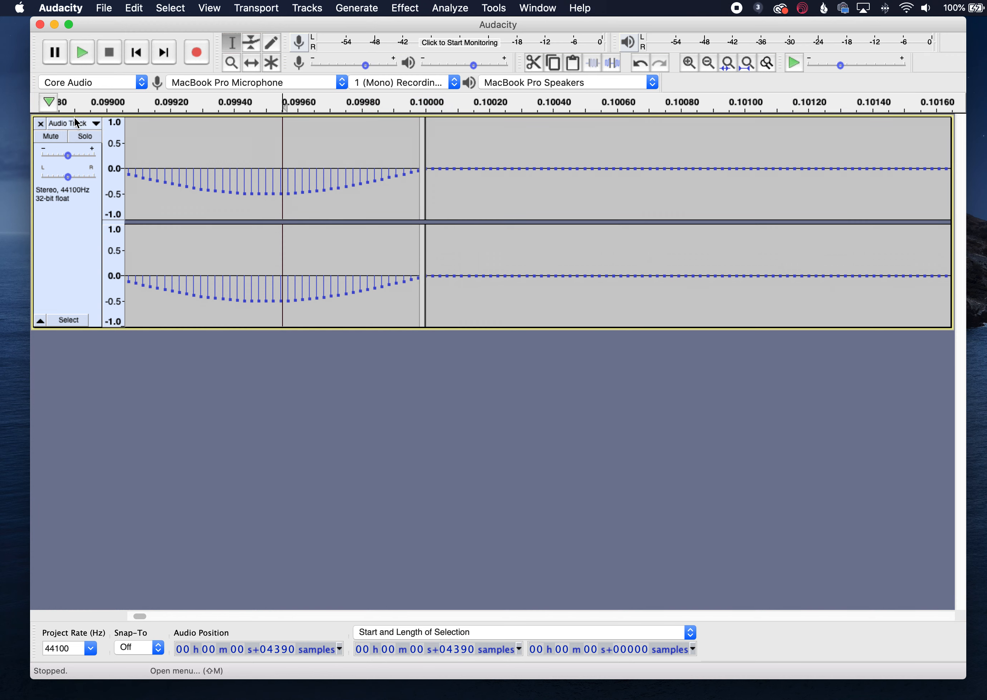
left_click(97, 124)
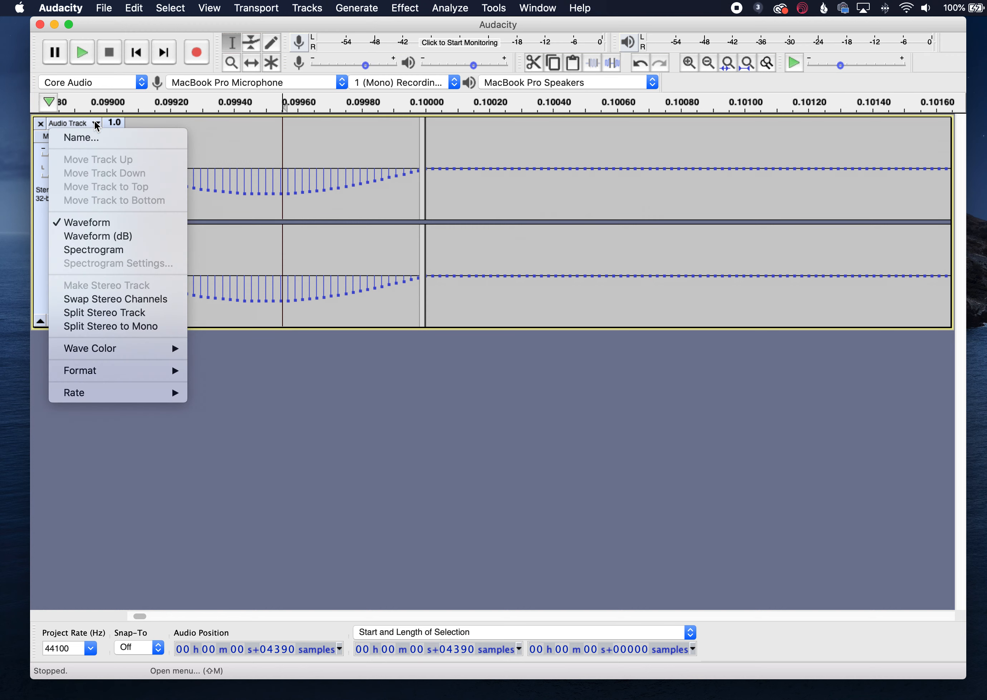
left_click(108, 314)
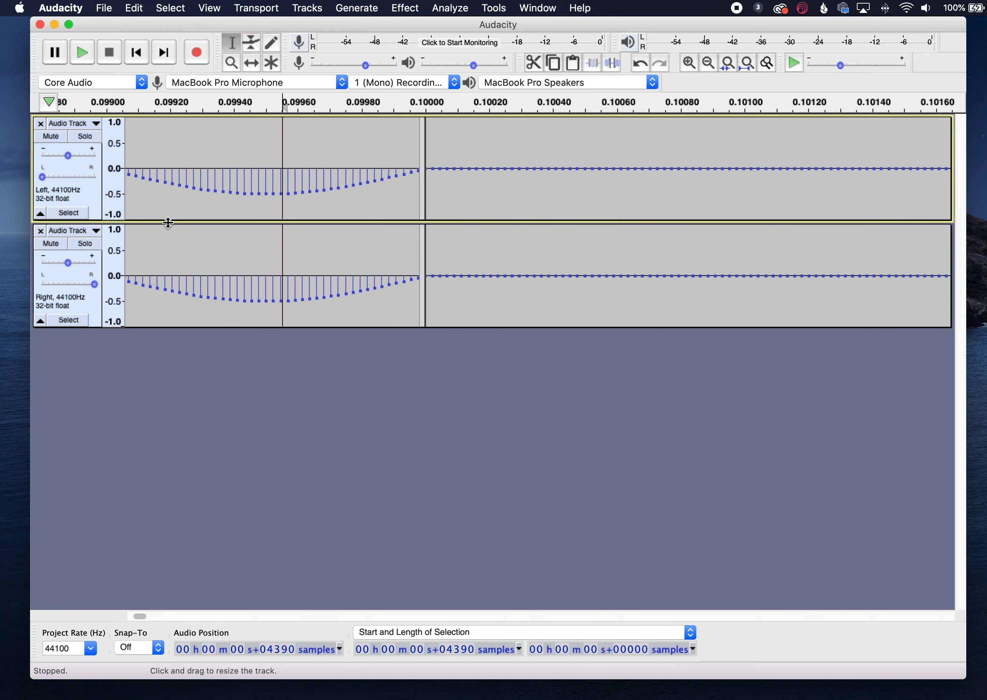
- Try selecting small runs of silent samples just after the first tone in the left track
left_click(294, 171)
left_click_drag(302, 172, 353, 171)
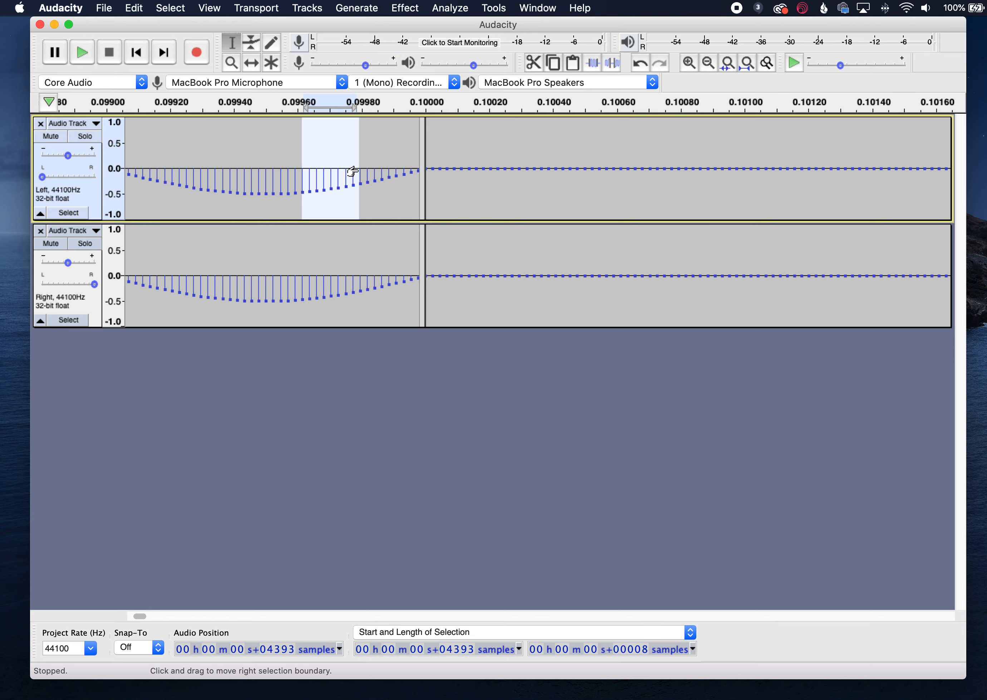
left_click(480, 172)
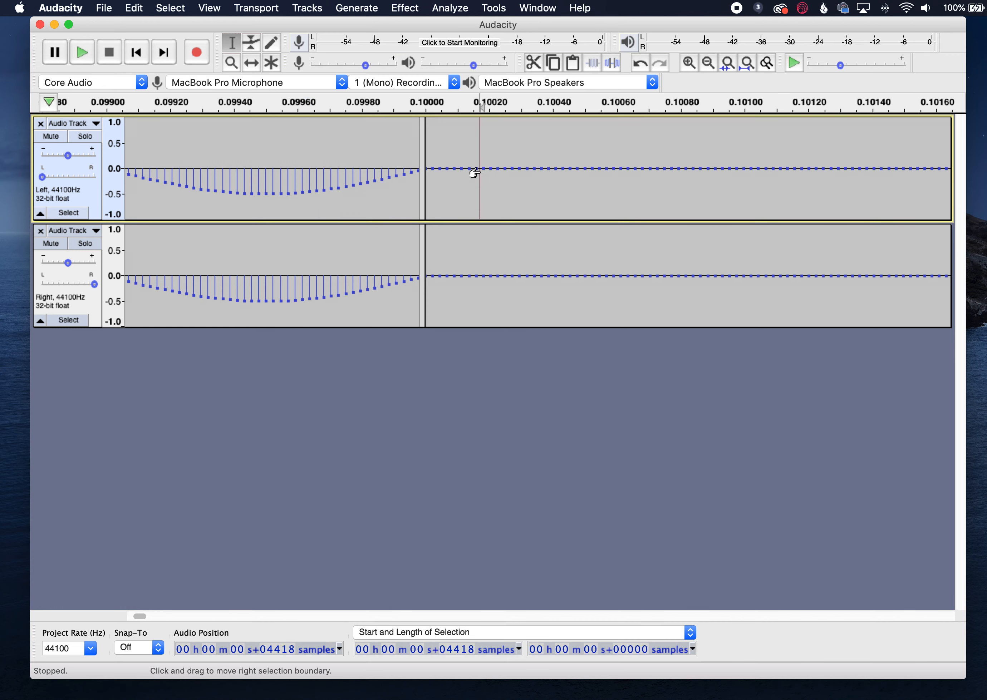
left_click(504, 166)
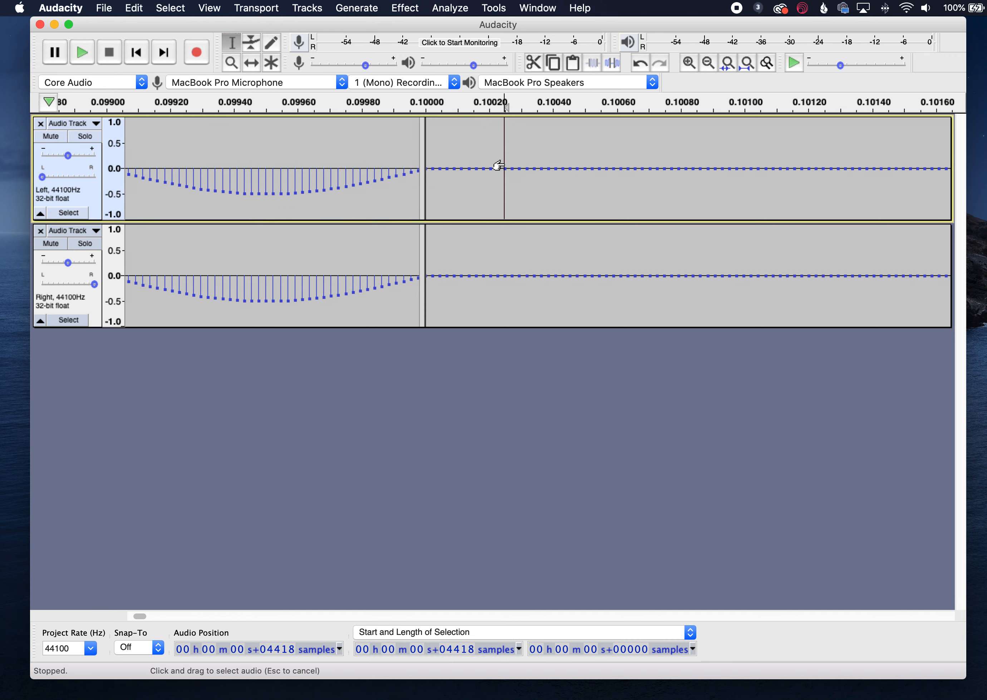
left_click(597, 181)
left_click(686, 163)
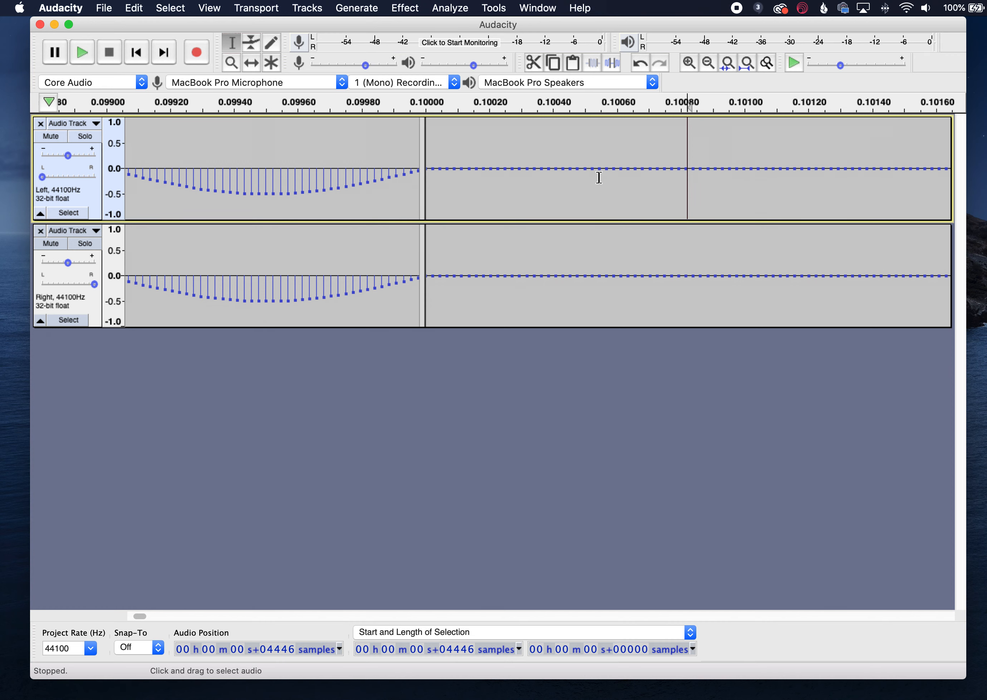
left_click_drag(606, 177, 637, 179)
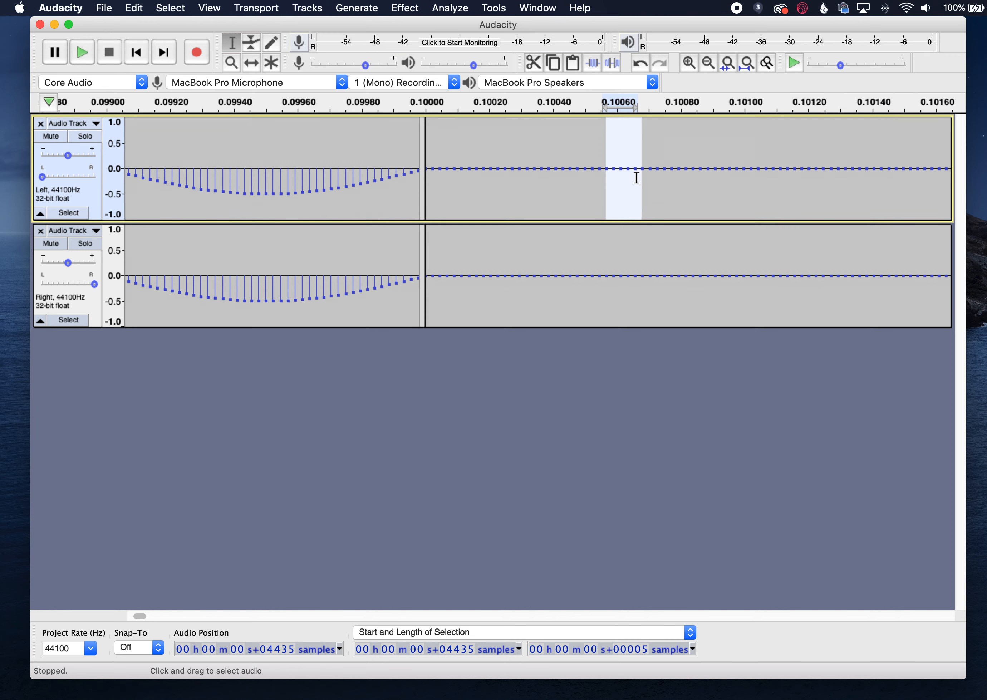
left_click(636, 176)
left_click_drag(612, 168, 633, 170)
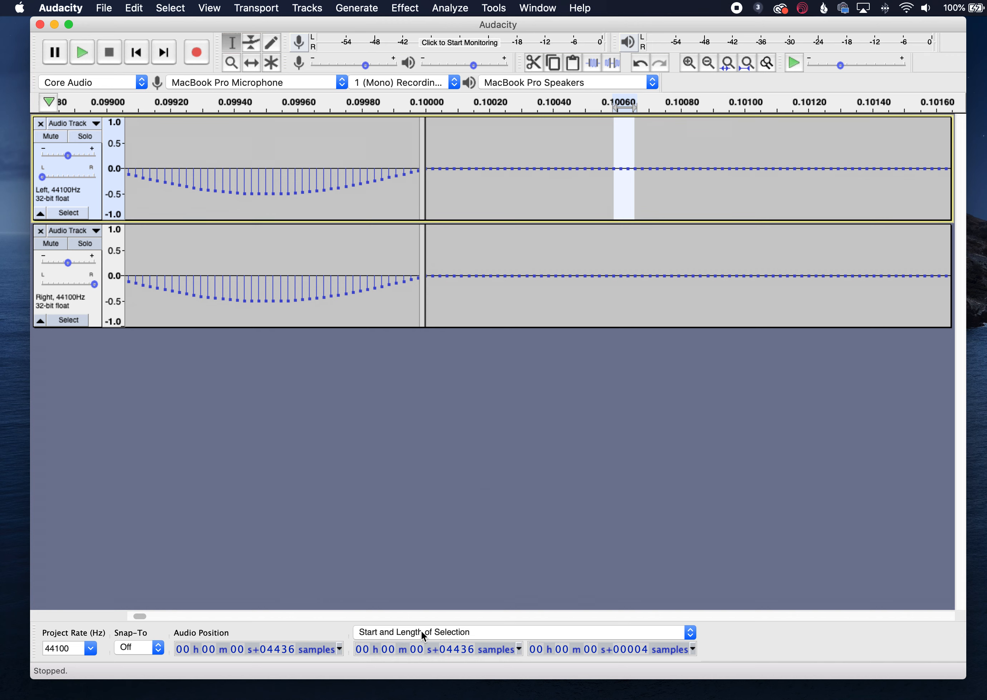
- Examine the selection toolbar's display modes and time formats, returning to Start and Length of Selection
left_click(487, 635)
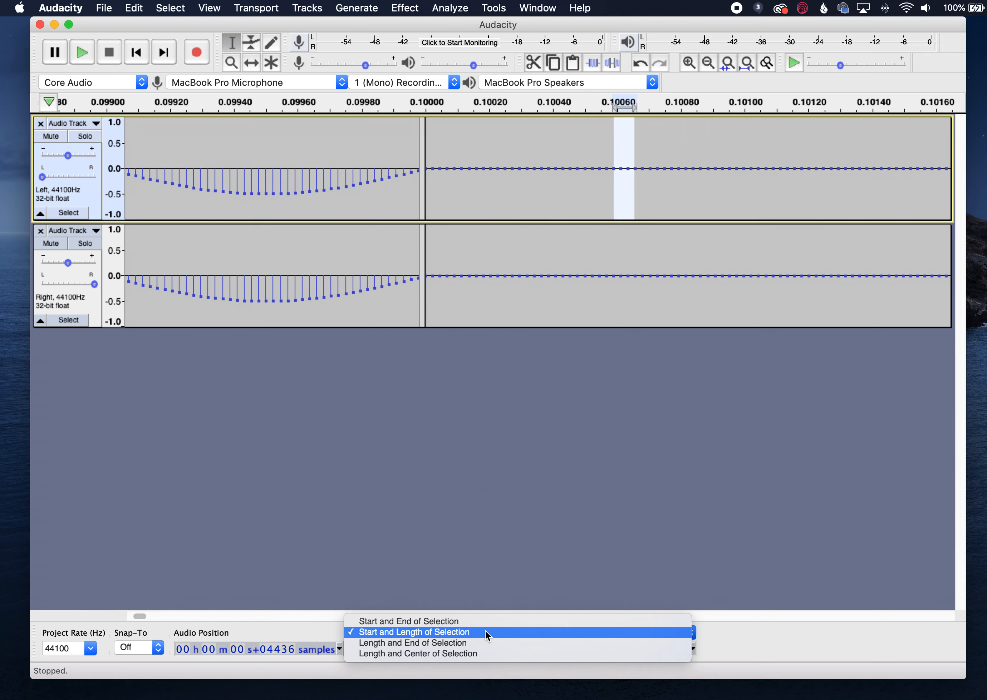
left_click(333, 628)
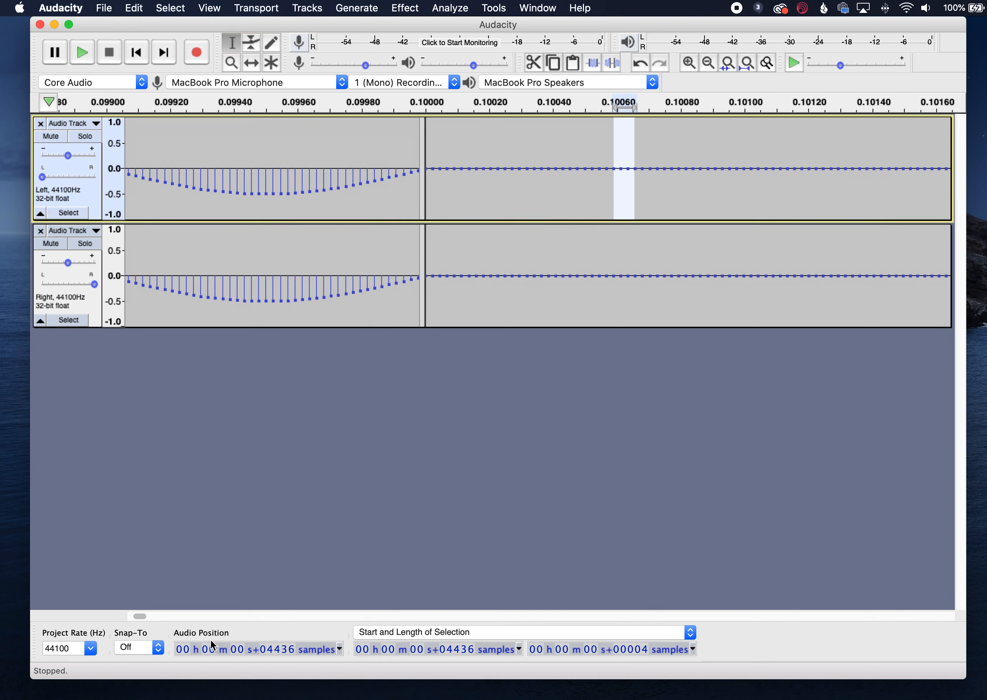
left_click(203, 645)
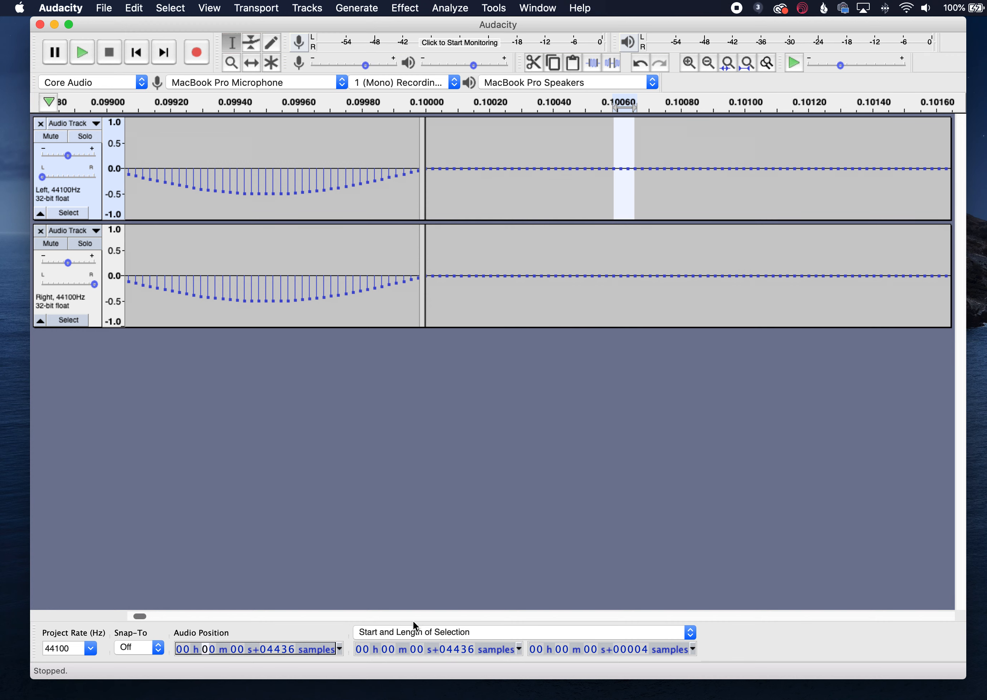
left_click(416, 631)
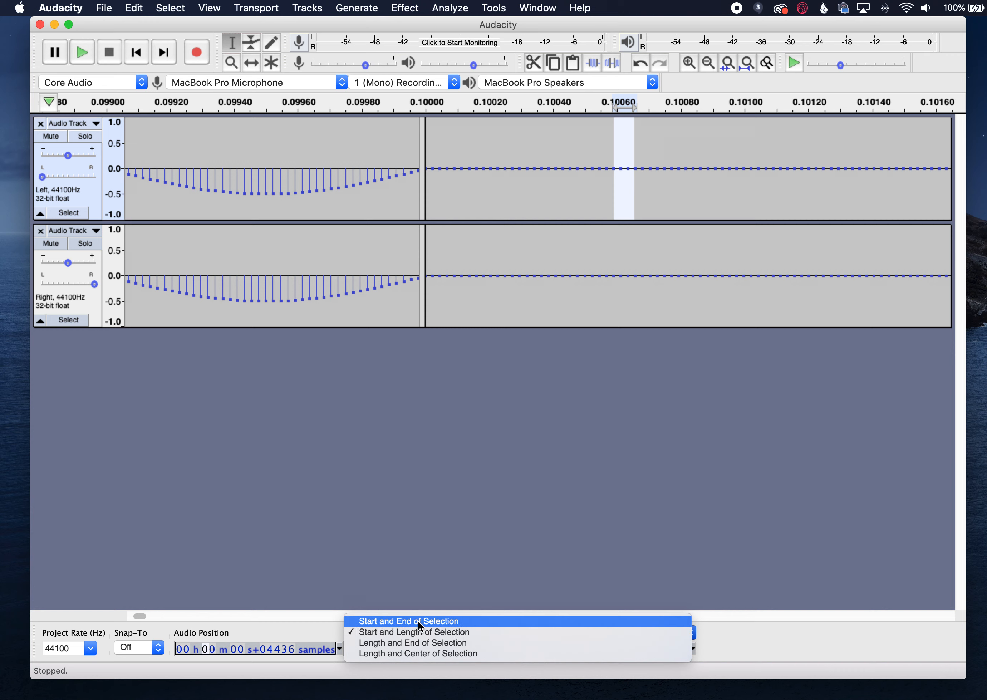
left_click(418, 621)
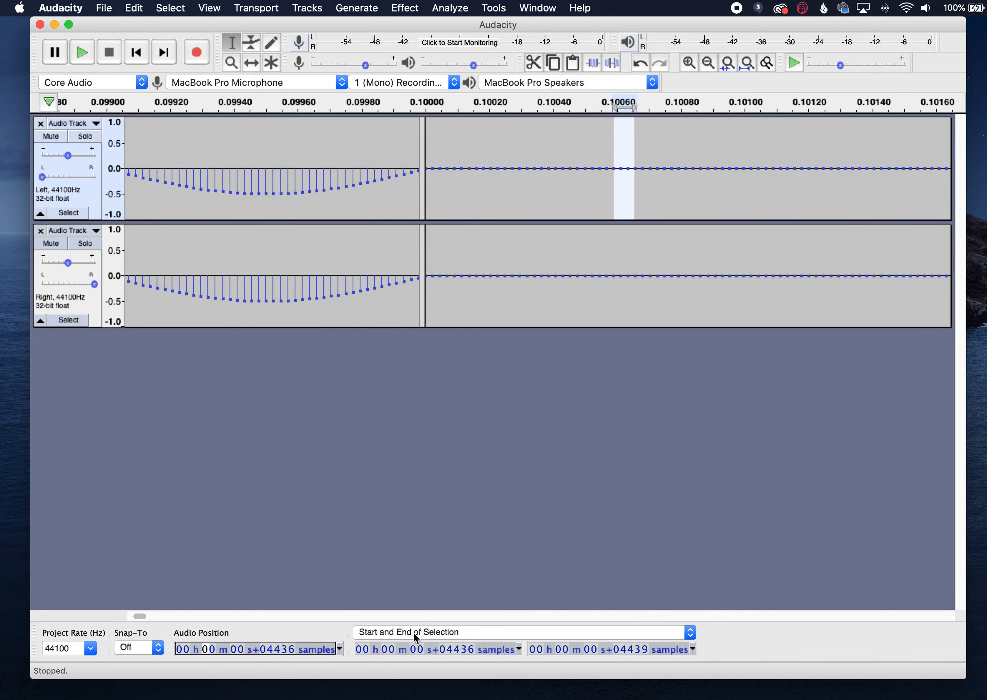
left_click(413, 633)
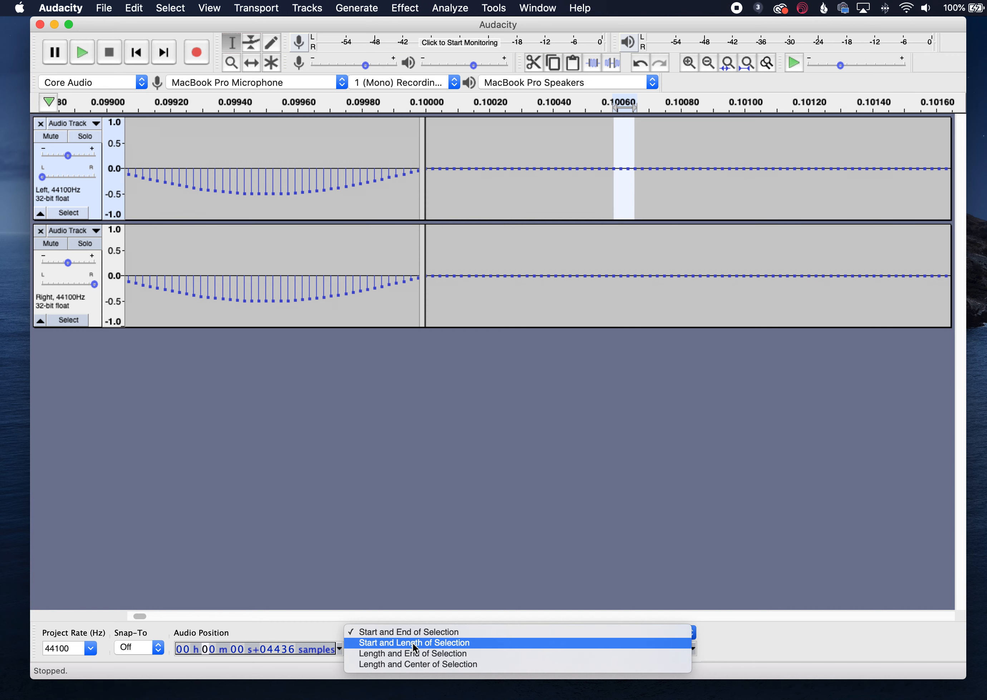
left_click(412, 645)
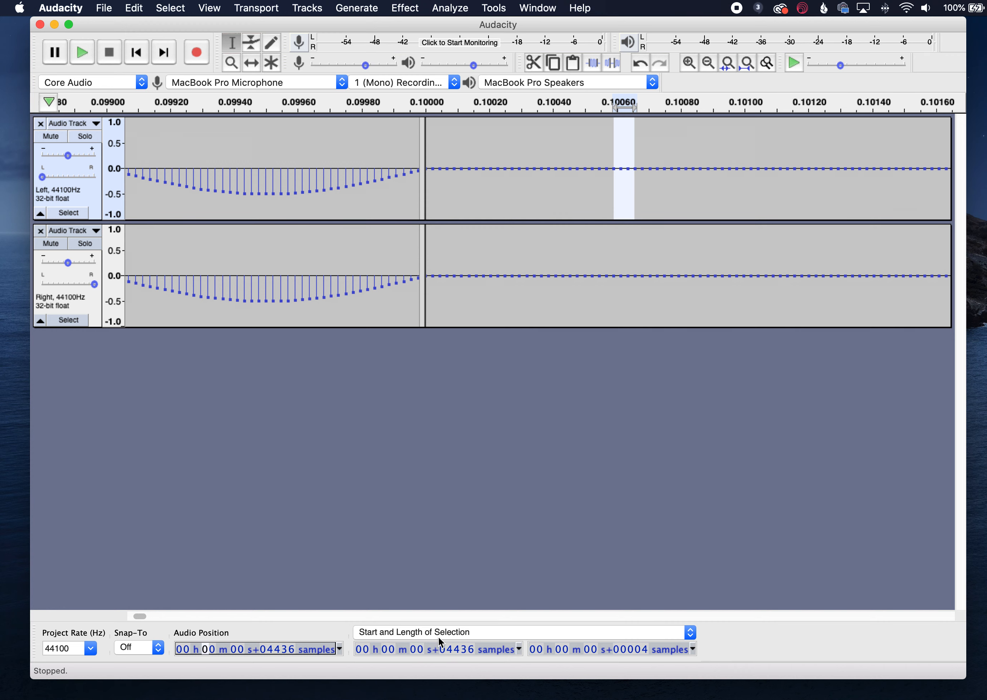
left_click(519, 650)
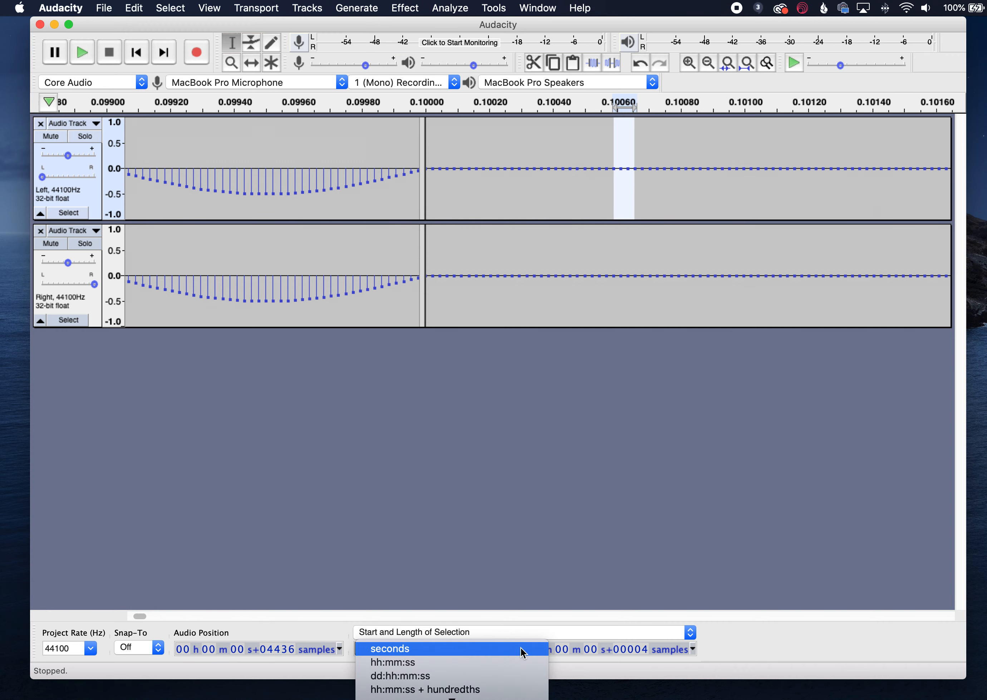
scroll(518, 662, "down", 2)
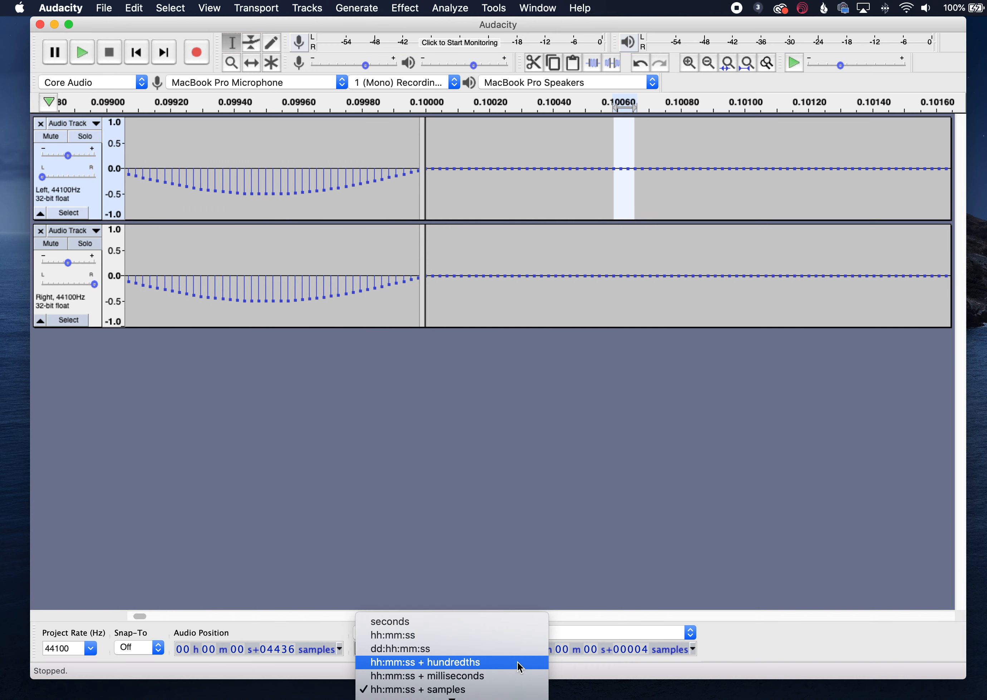
scroll(517, 662, "down", 1)
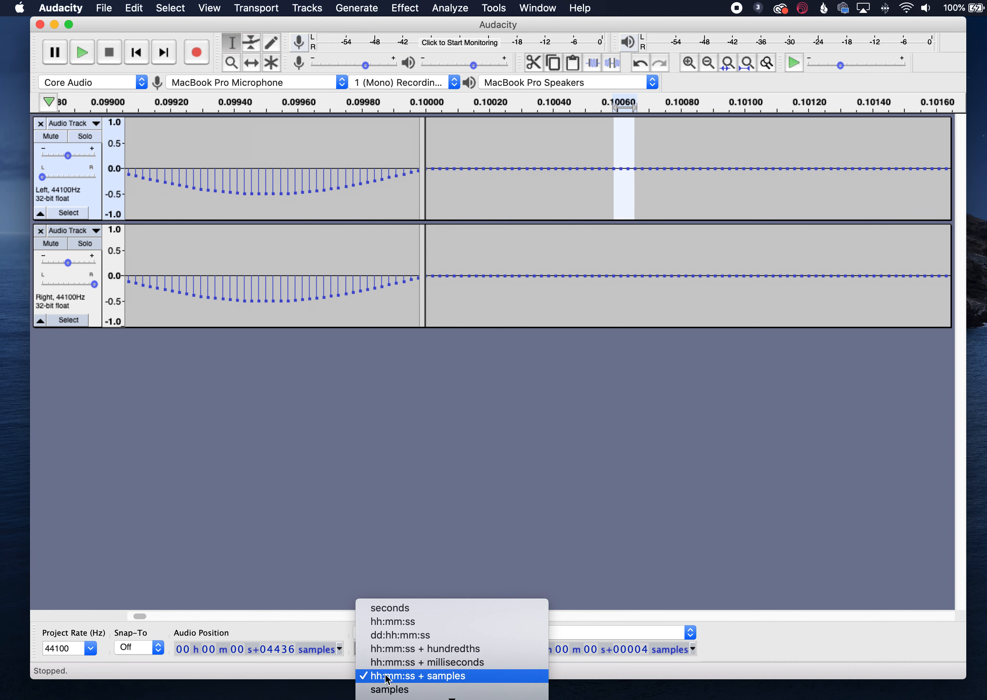
left_click(447, 680)
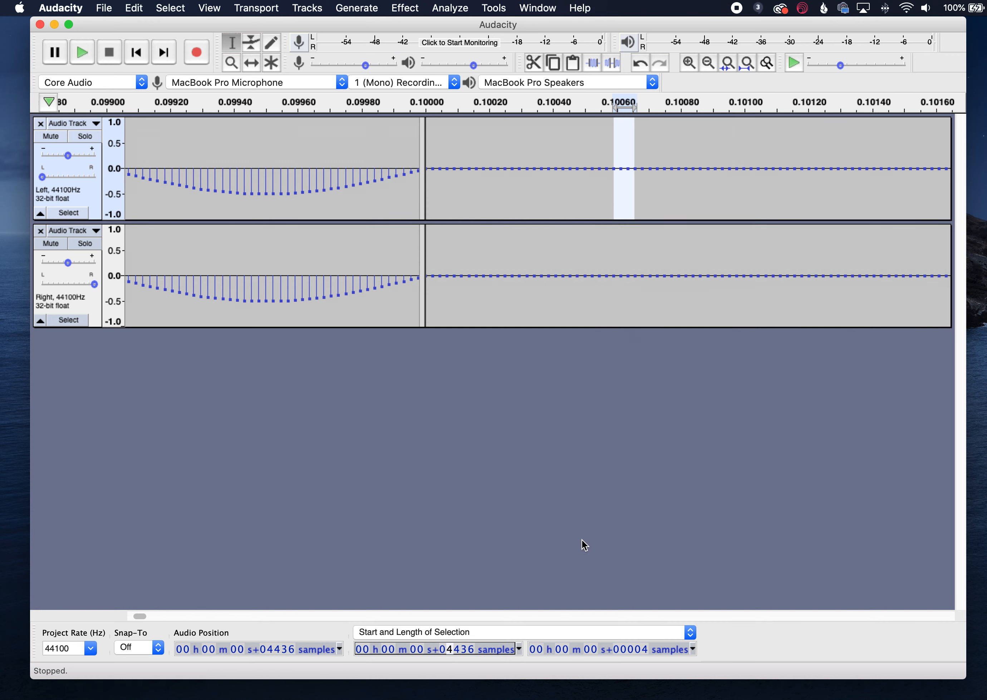
- Select four silent samples just after the first tone in the left track and copy them
left_click(579, 236)
left_click(567, 183)
left_click(525, 164)
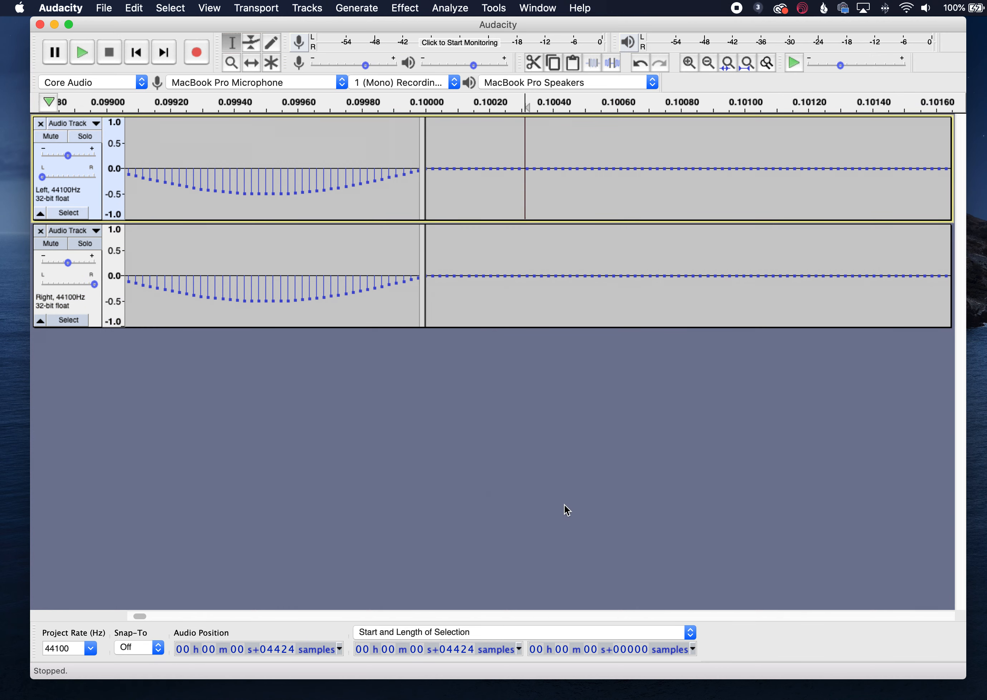
left_click(643, 653)
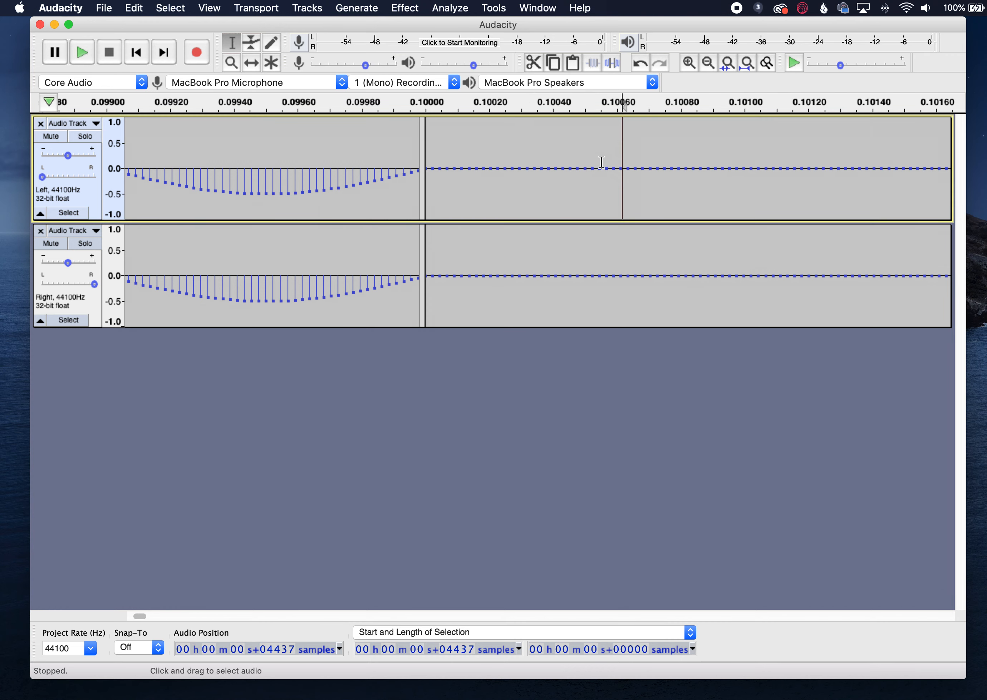
left_click_drag(601, 162, 628, 162)
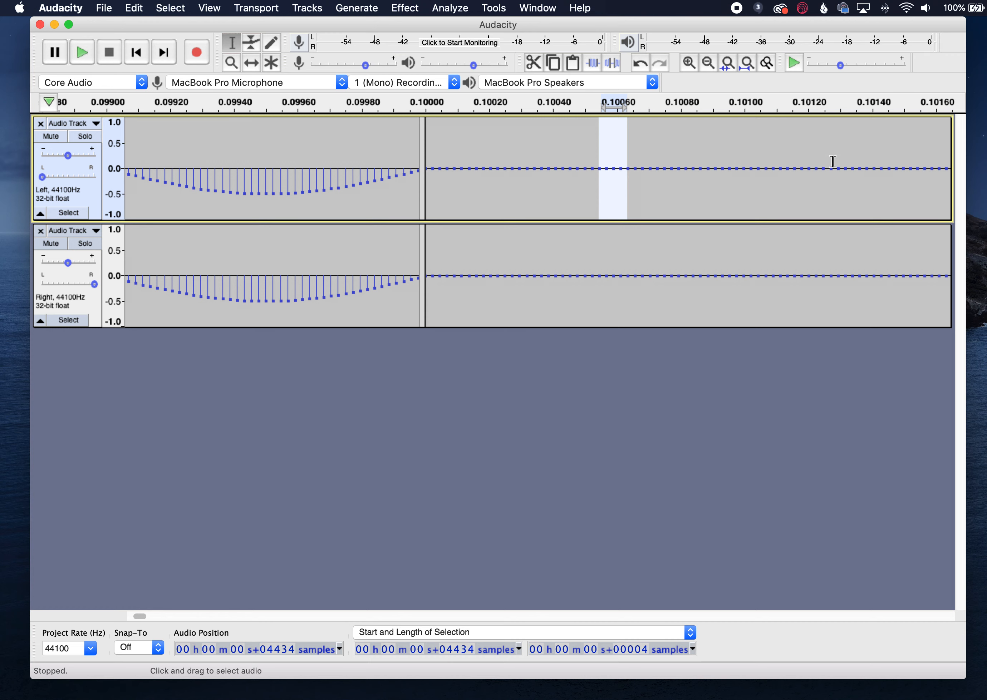
left_click(133, 5)
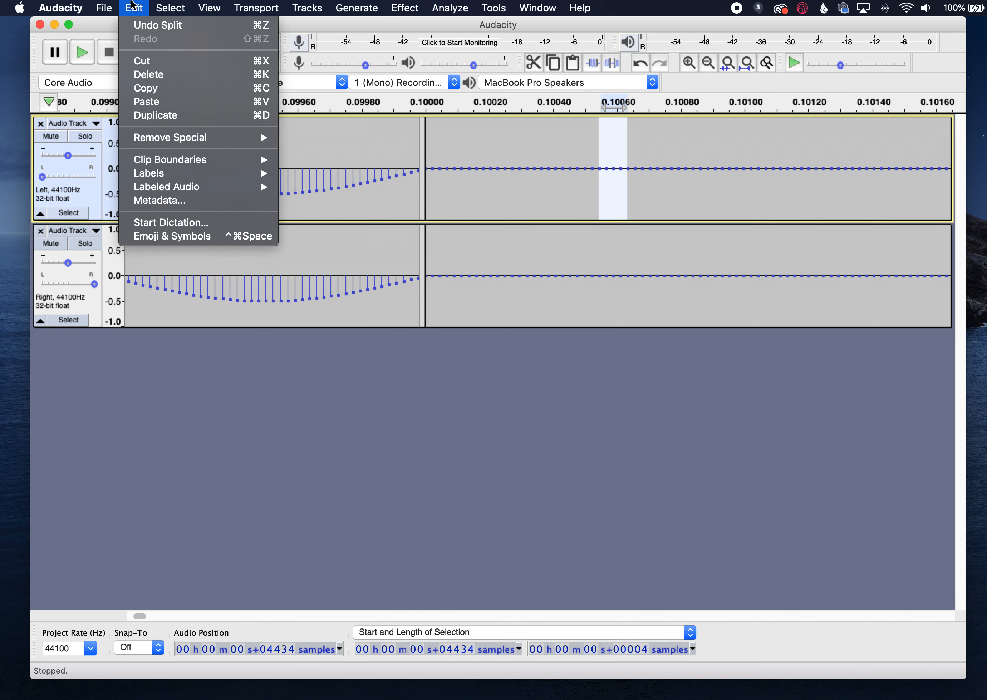
left_click(157, 91)
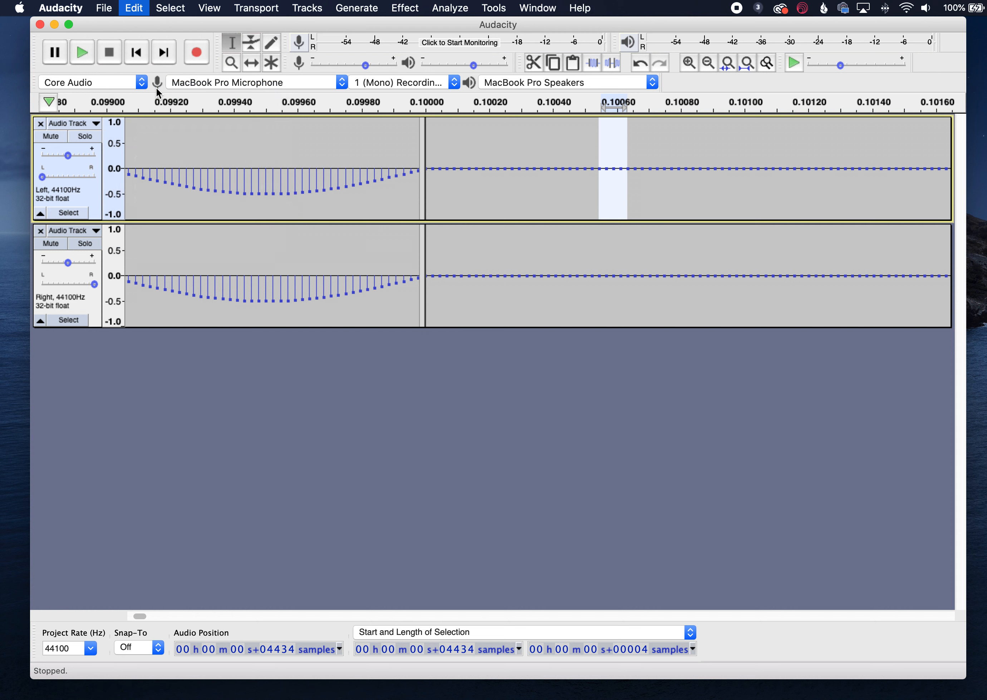
- Zoom out until all 21 tones in both channel tracks are in view
left_click(710, 65)
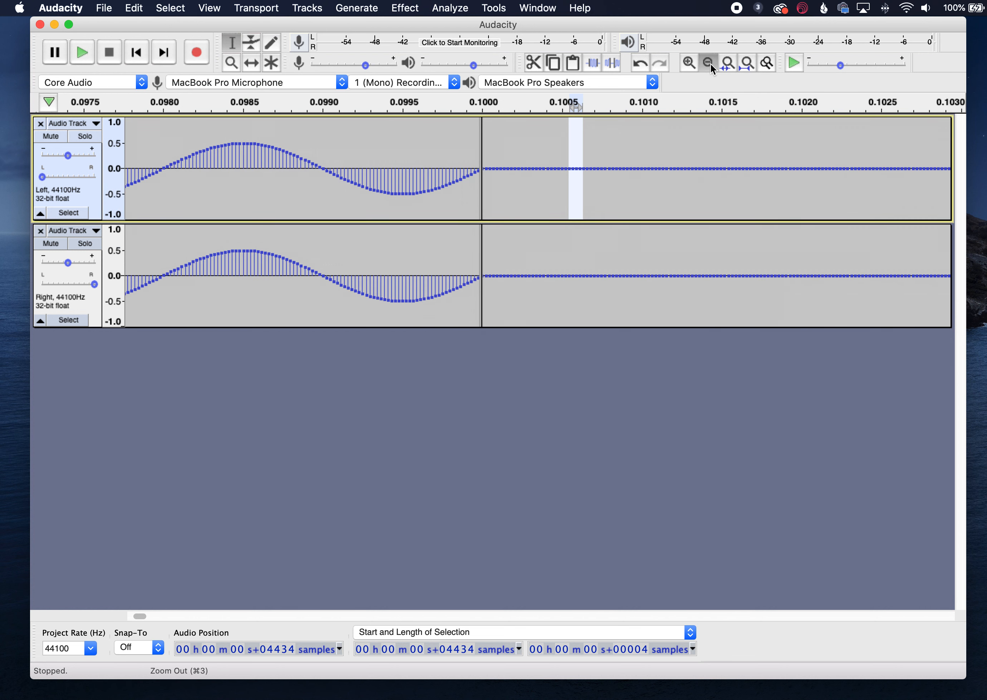
left_click(710, 64)
left_click(710, 65)
left_click(710, 64)
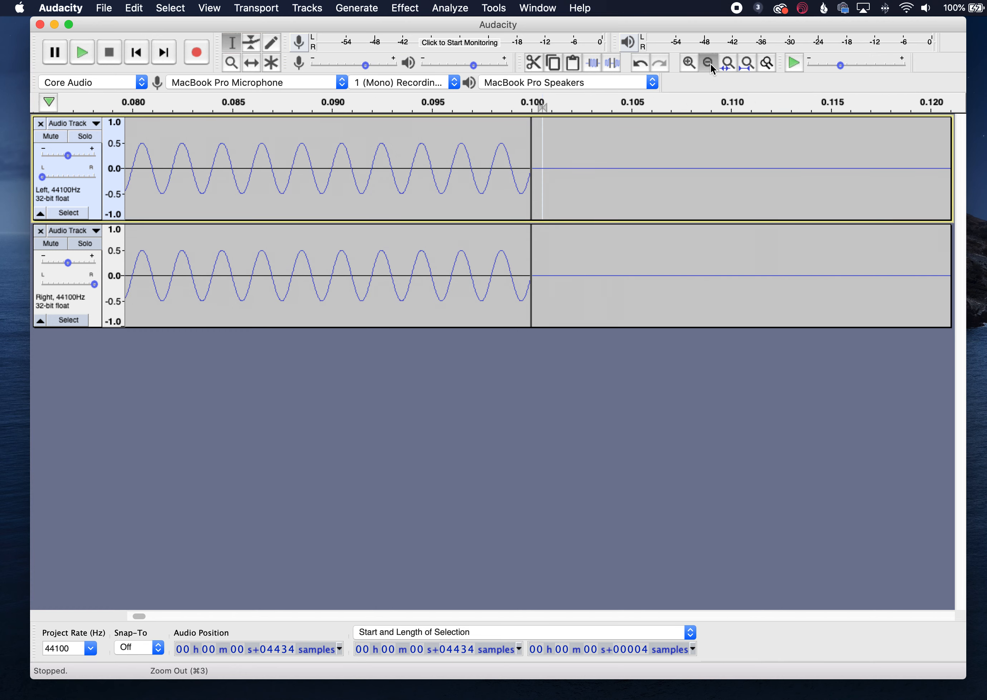
left_click(710, 64)
left_click(710, 65)
left_click(710, 64)
left_click(710, 64)
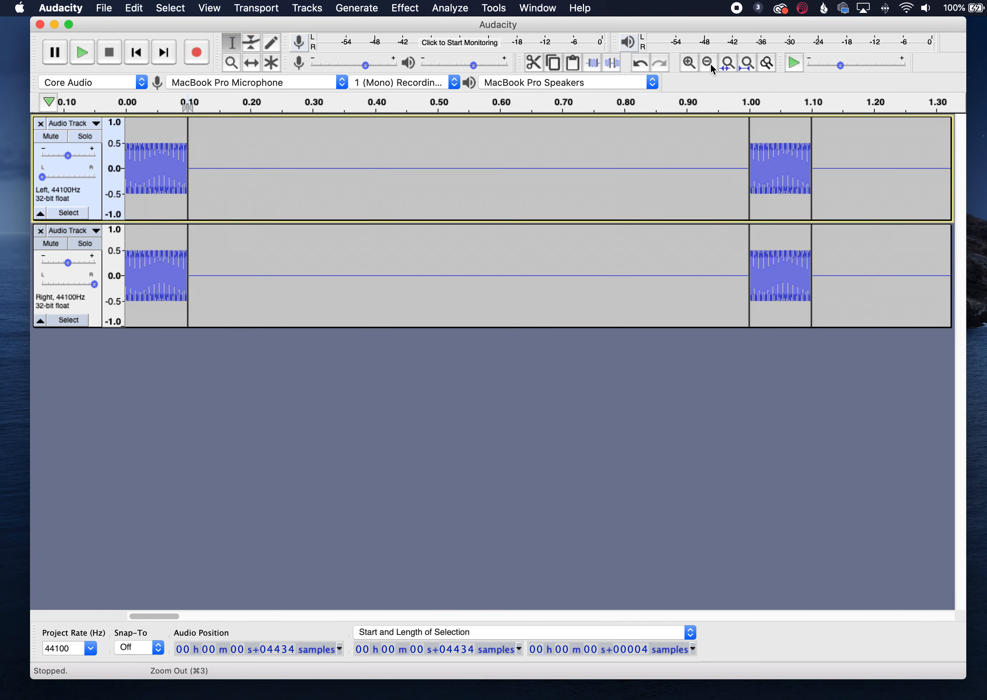
left_click(709, 65)
left_click(709, 64)
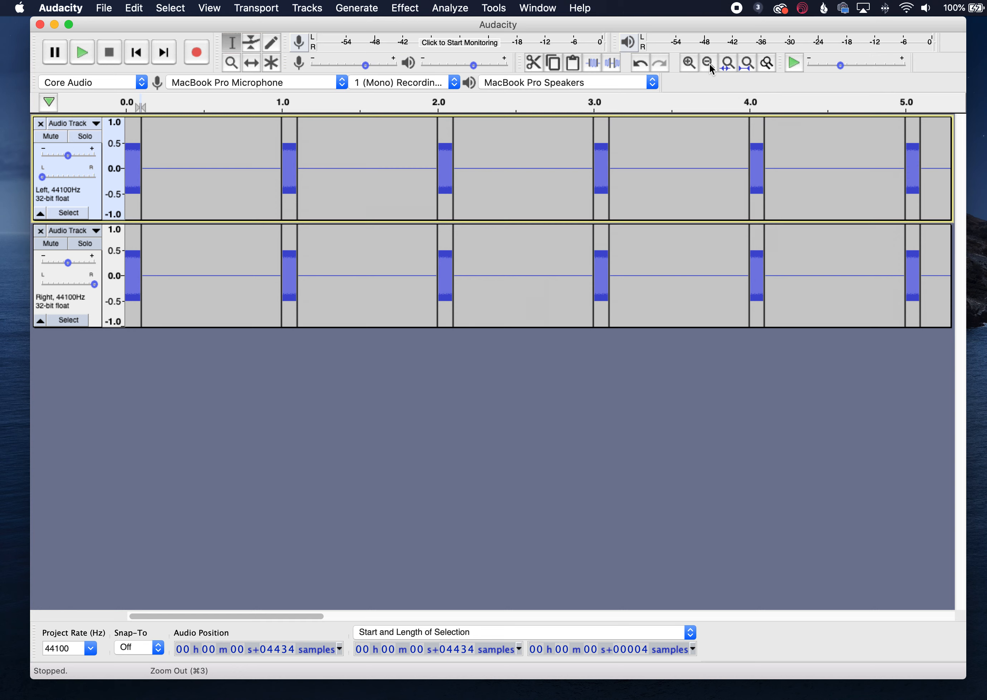
left_click(710, 64)
left_click(710, 64)
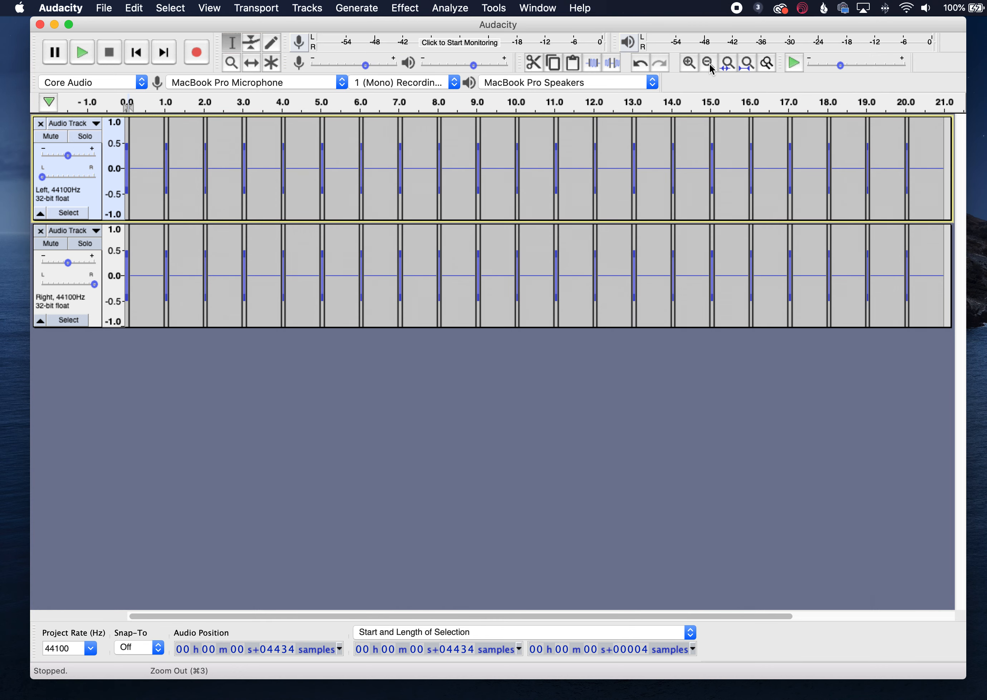
left_click(708, 61)
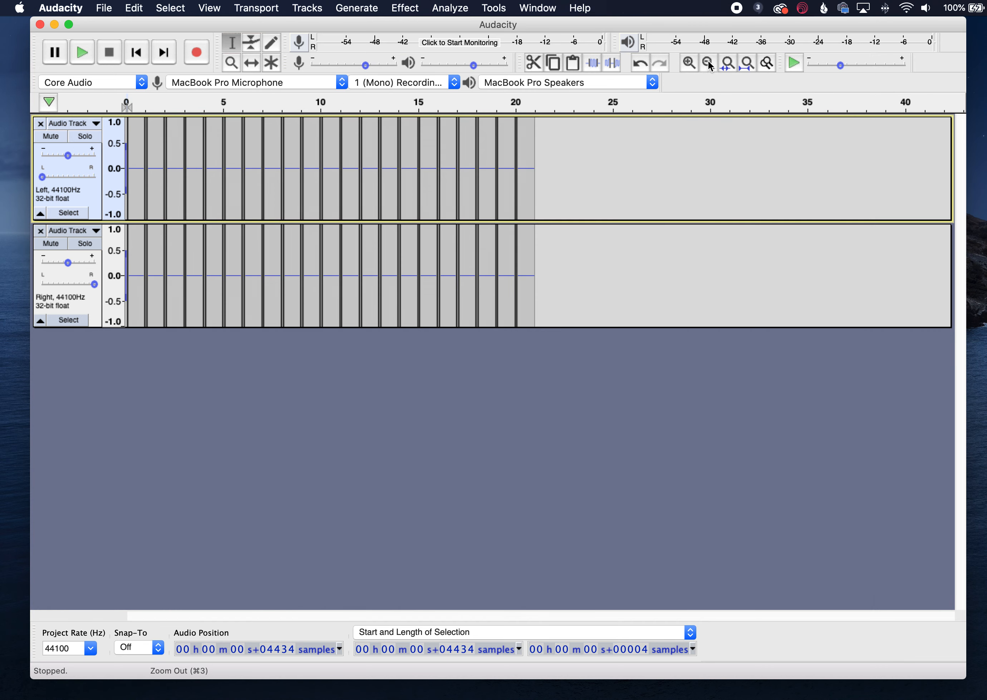
- Fit the whole project in view and paste the four silent samples just after the first tone in the left track
left_click(748, 65)
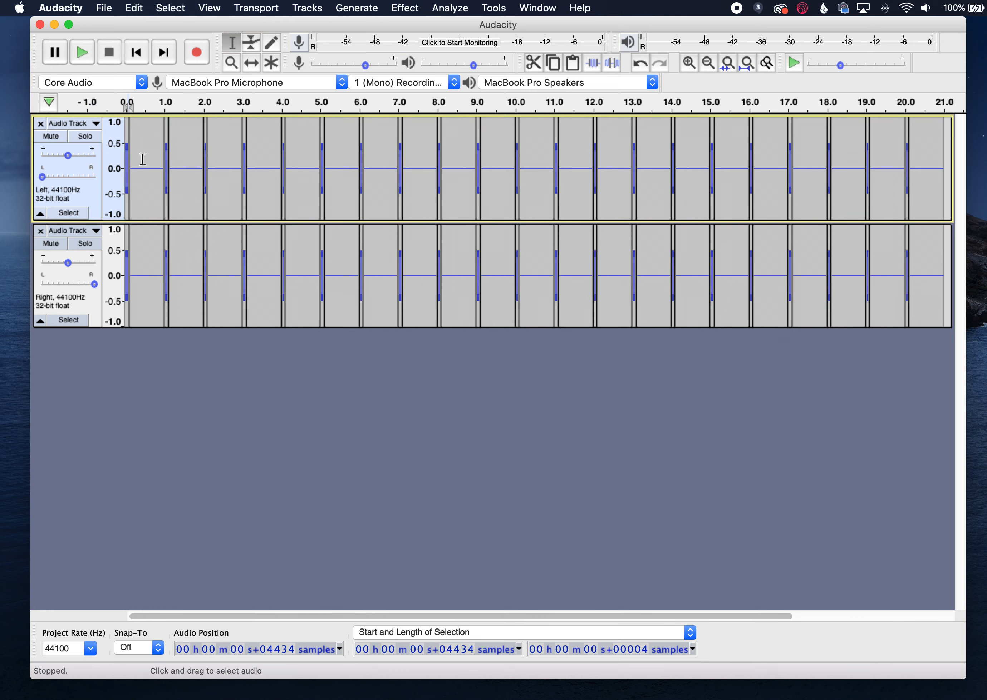
left_click(143, 159)
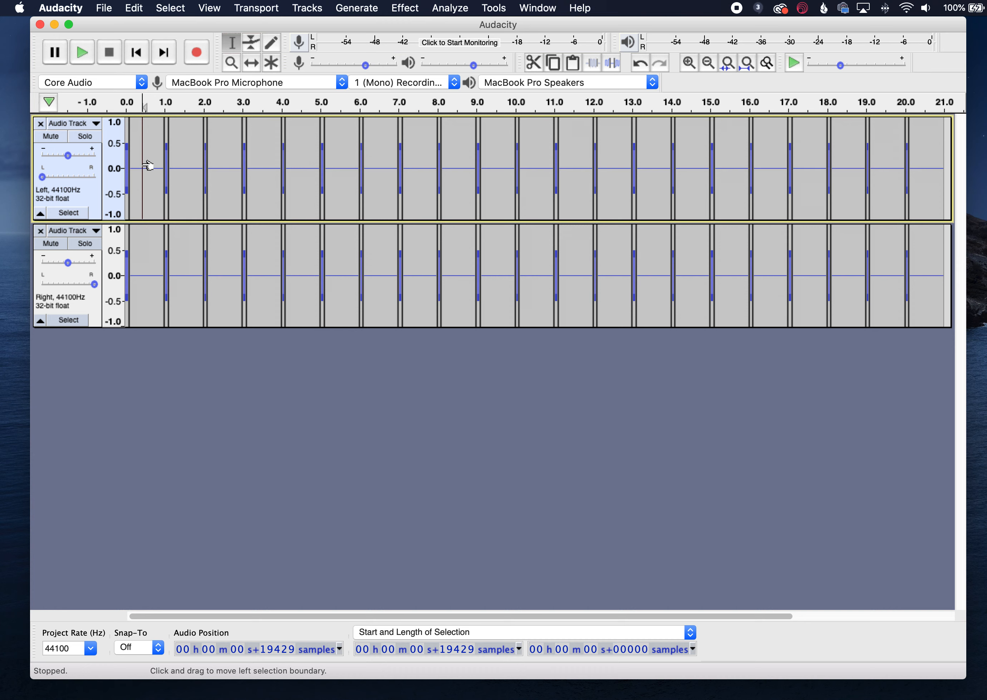
key("super")
key("super+v")
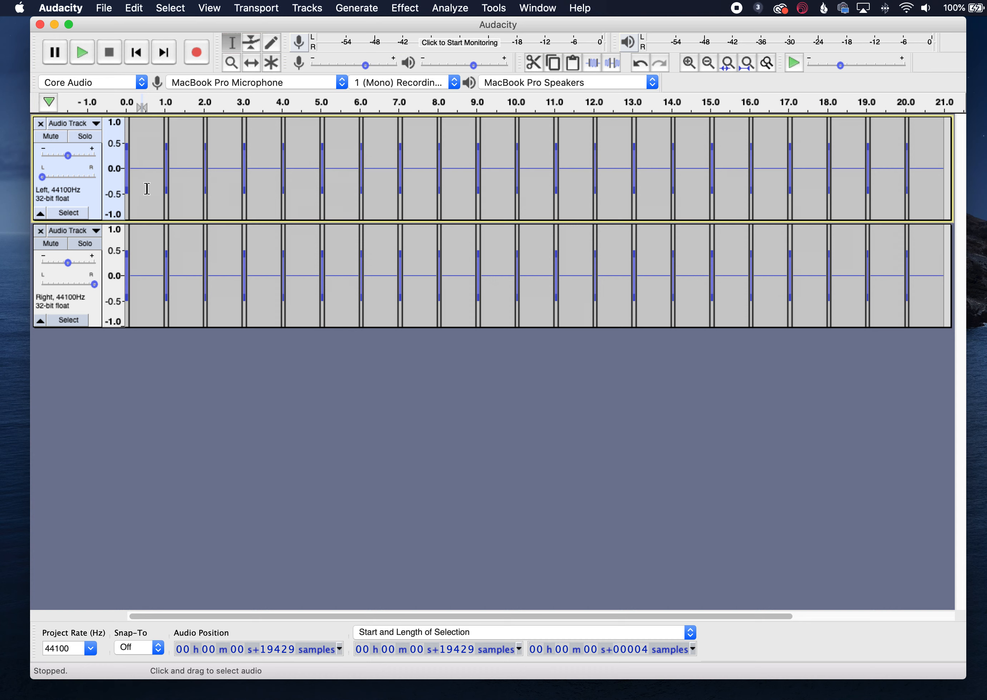
- Zoom in on the second tone's onset to compare where it starts in the left and right tracks
left_click(156, 195)
left_click_drag(156, 195, 173, 202)
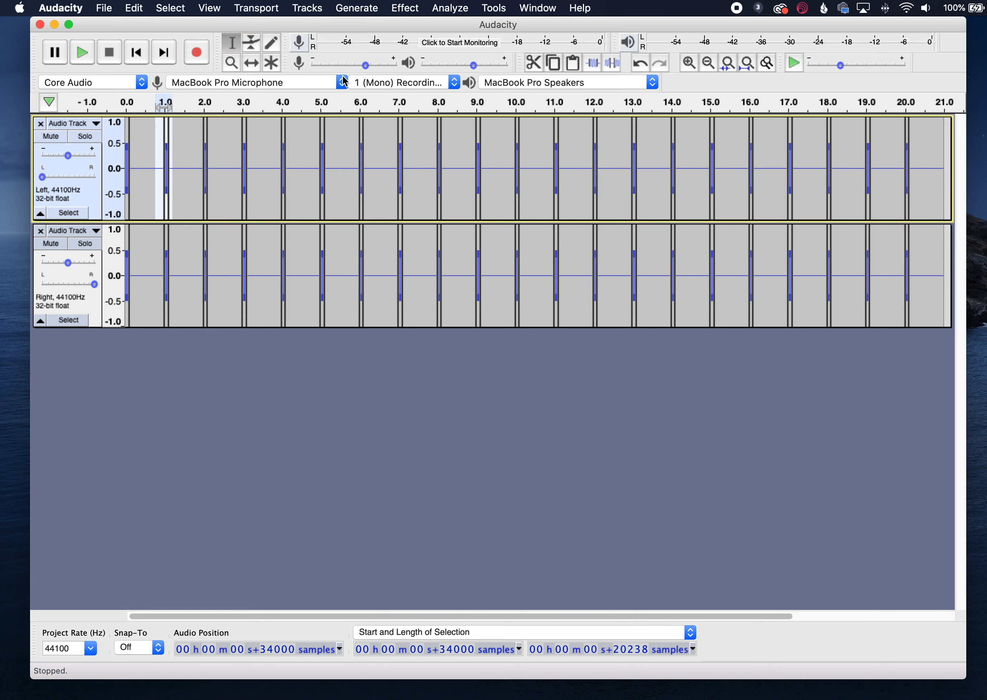
left_click(689, 62)
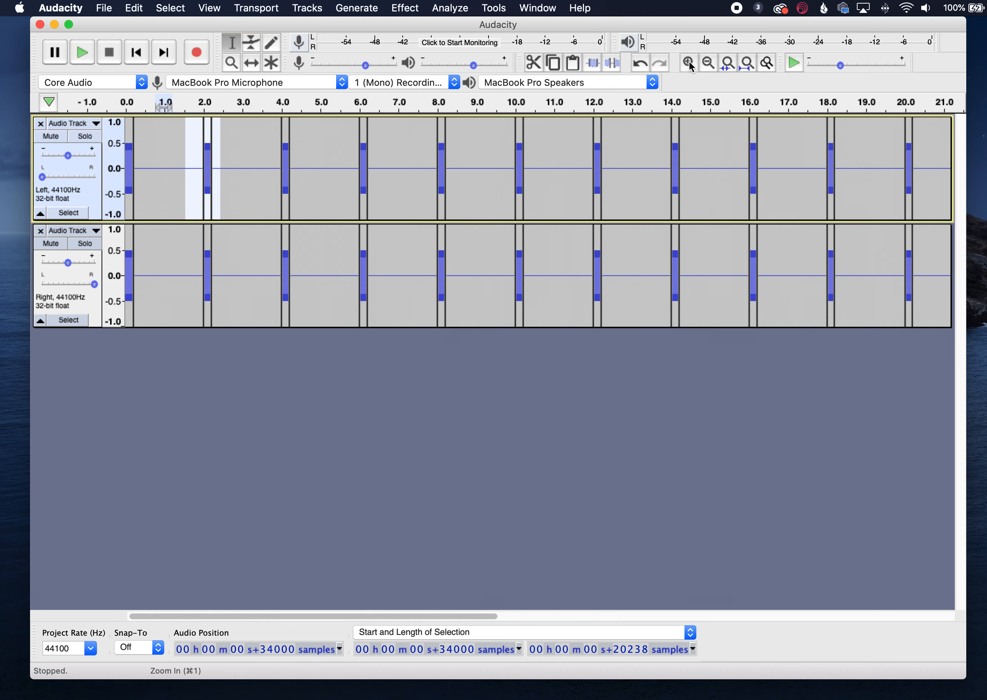
left_click(689, 63)
left_click(688, 63)
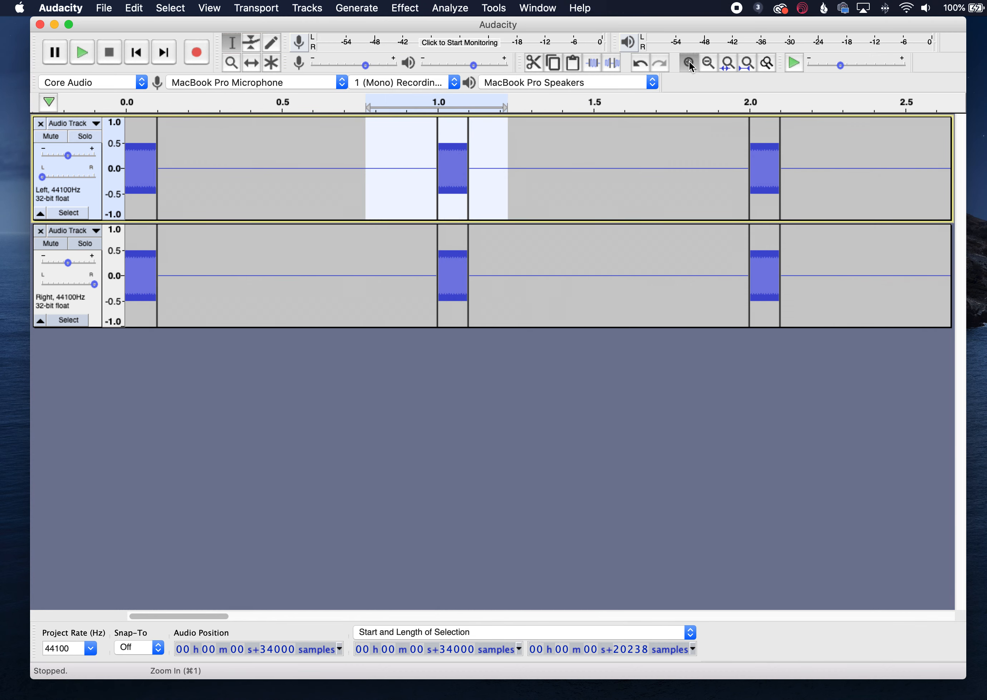
left_click(688, 63)
left_click(688, 62)
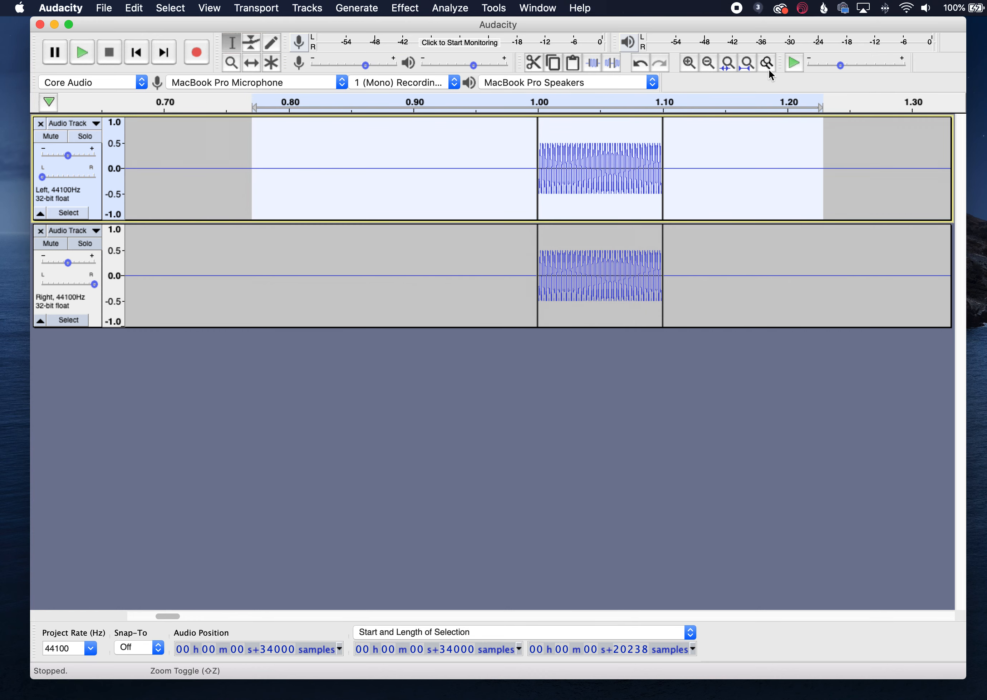
left_click(688, 63)
left_click(688, 62)
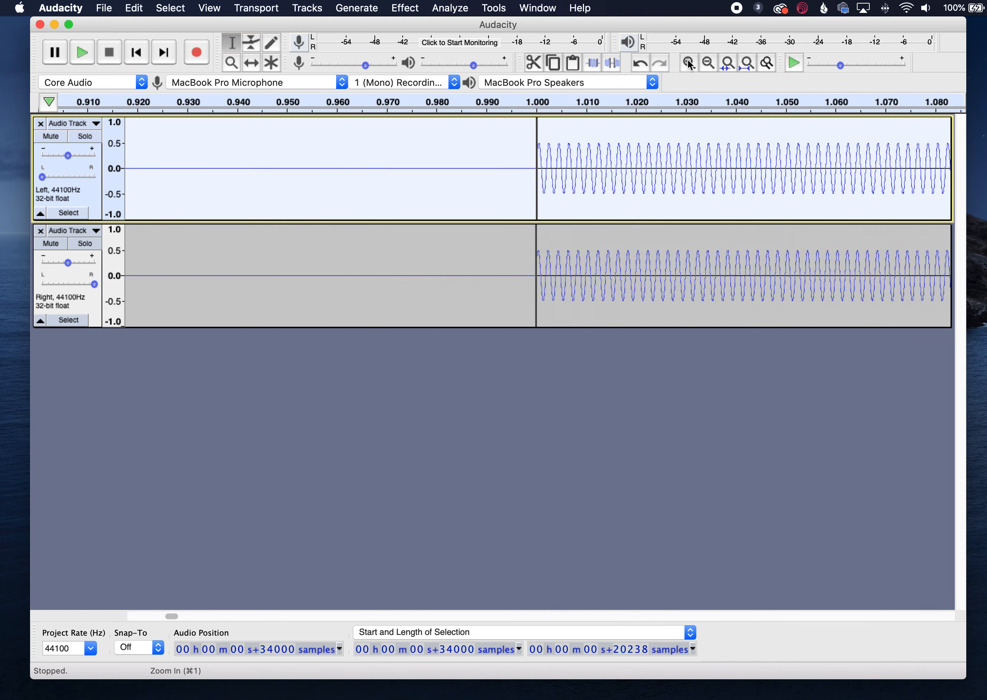
left_click(688, 63)
left_click(688, 63)
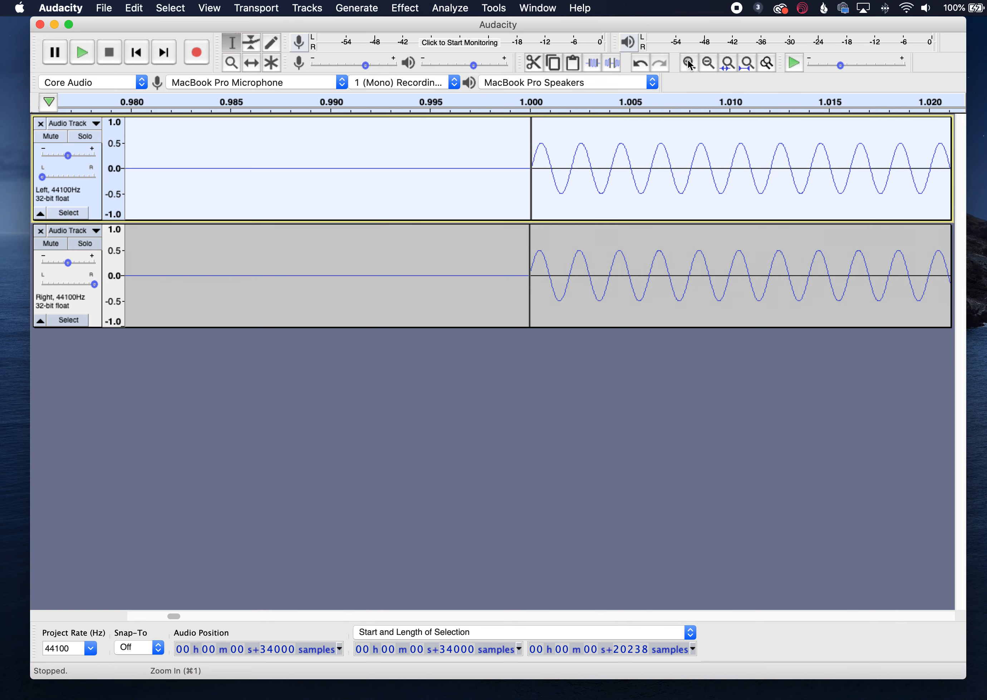
left_click(688, 62)
left_click(689, 62)
left_click(688, 63)
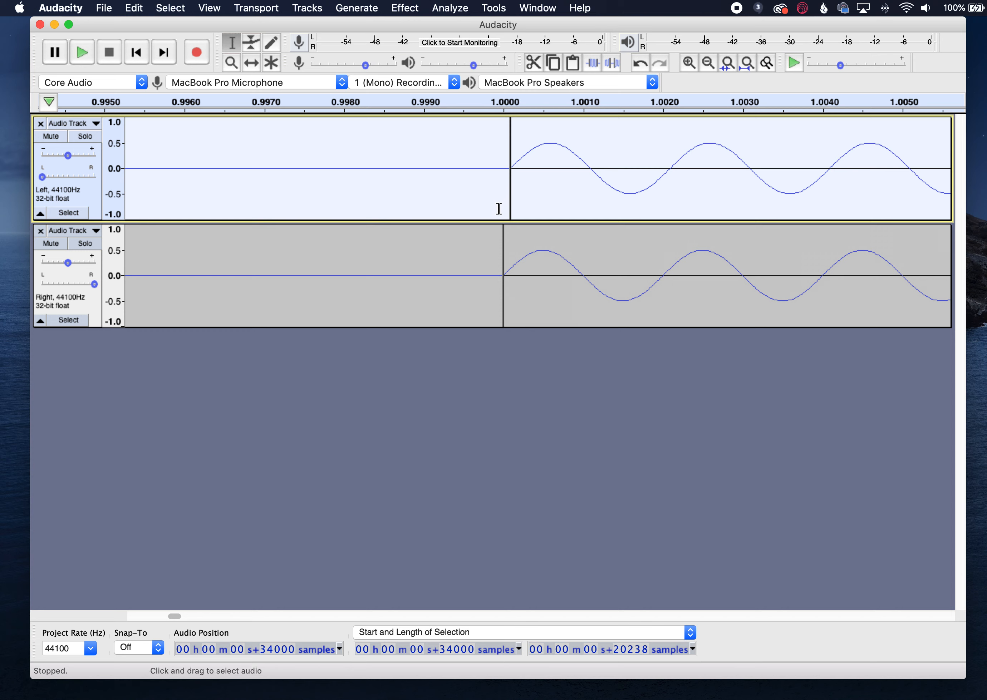
left_click(710, 64)
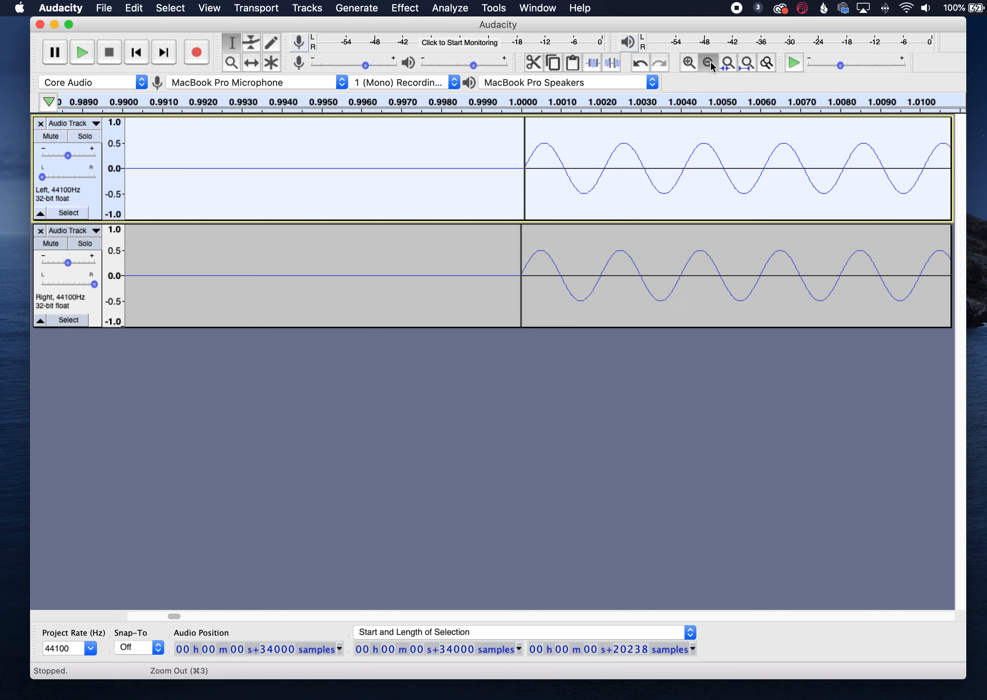
left_click(710, 64)
left_click(748, 64)
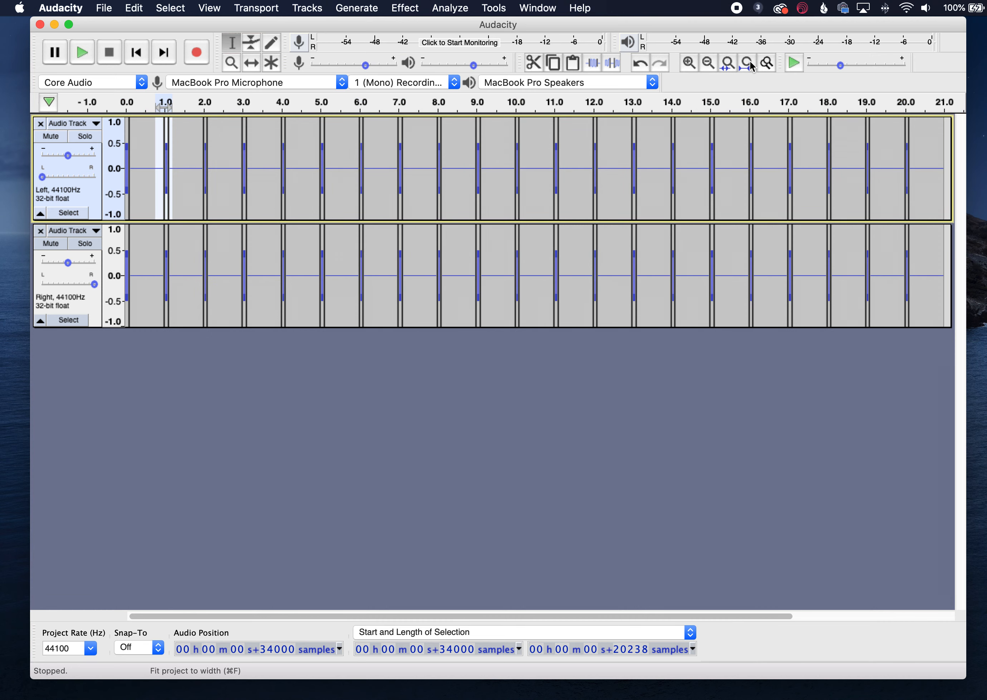
- Paste four silent samples after each of the second through sixth tones in the left track
left_click(186, 163)
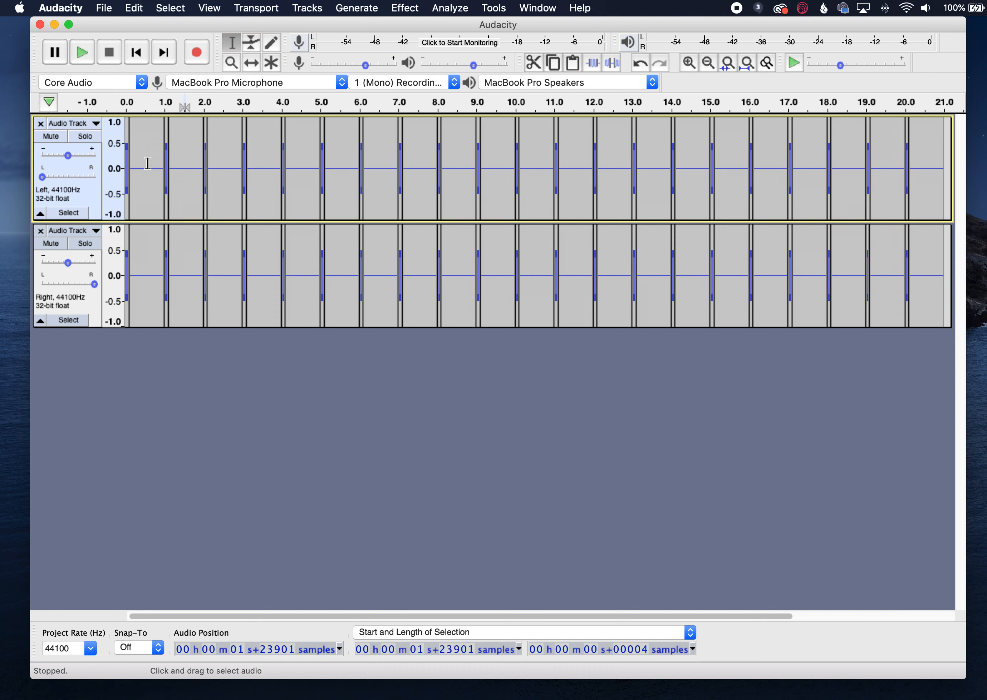
left_click(227, 173)
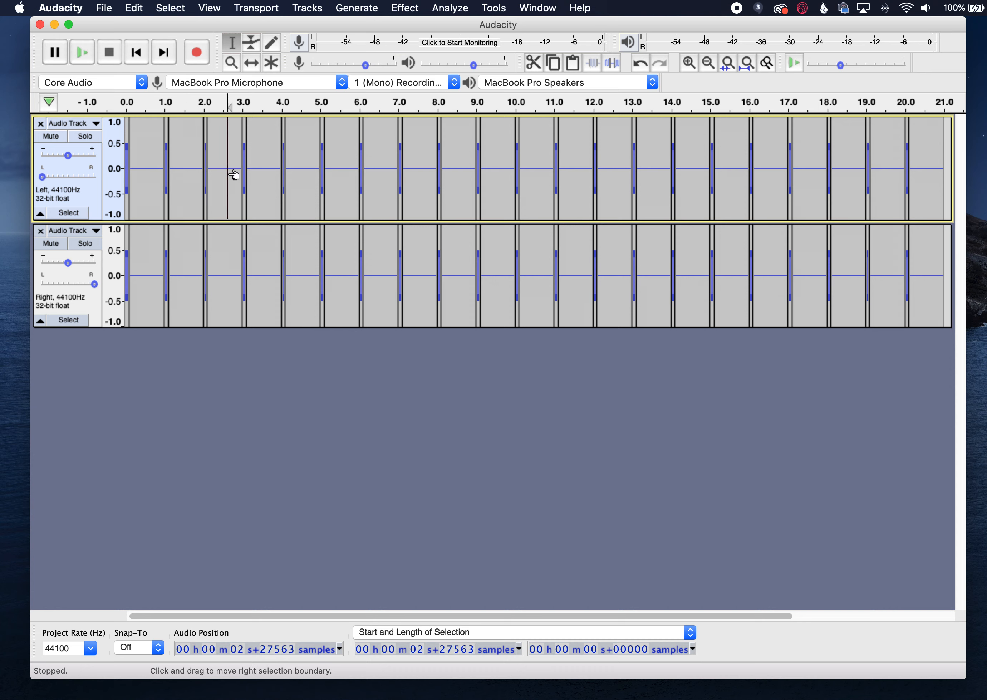
left_click(231, 177)
left_click(264, 170)
left_click(272, 173)
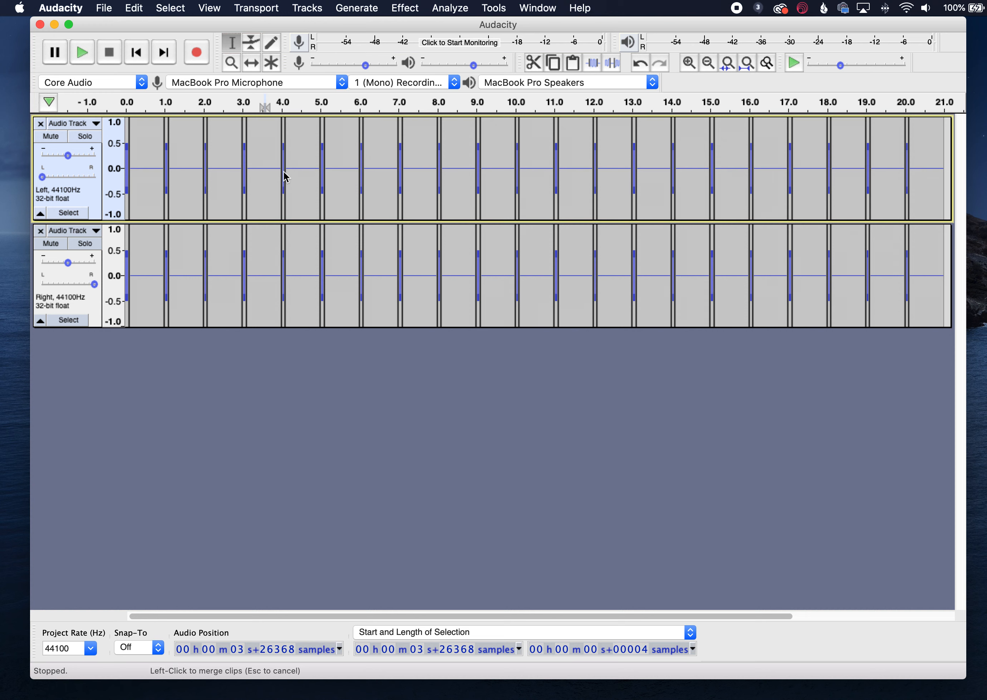
left_click(302, 171)
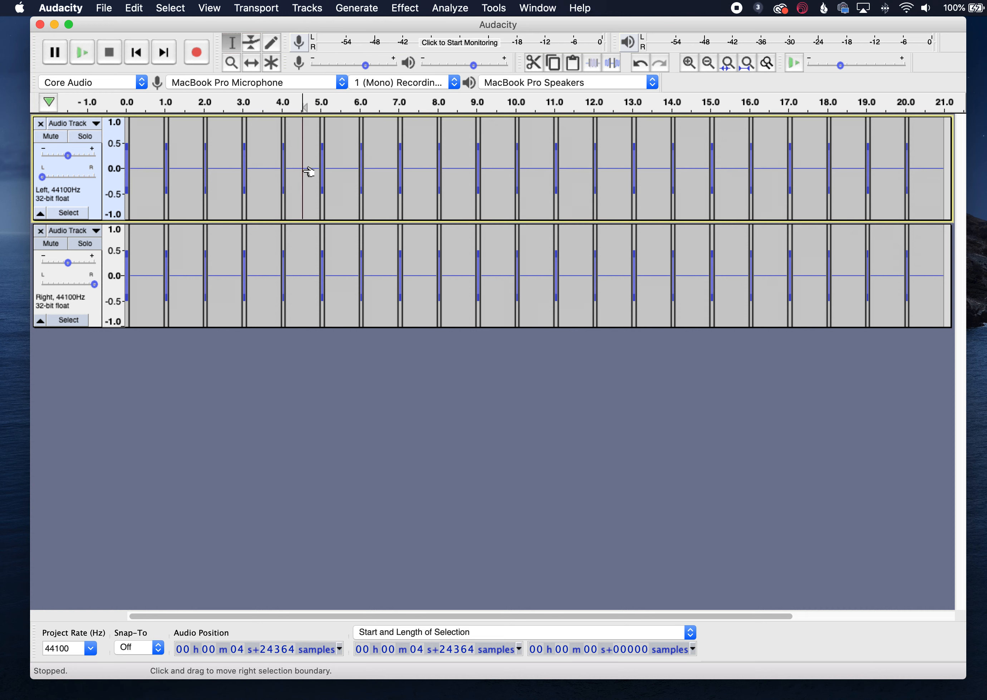
left_click(341, 169)
left_click(342, 169)
- Paste four silent samples after each of the seventh through eleventh tones in the left track
left_click(377, 171)
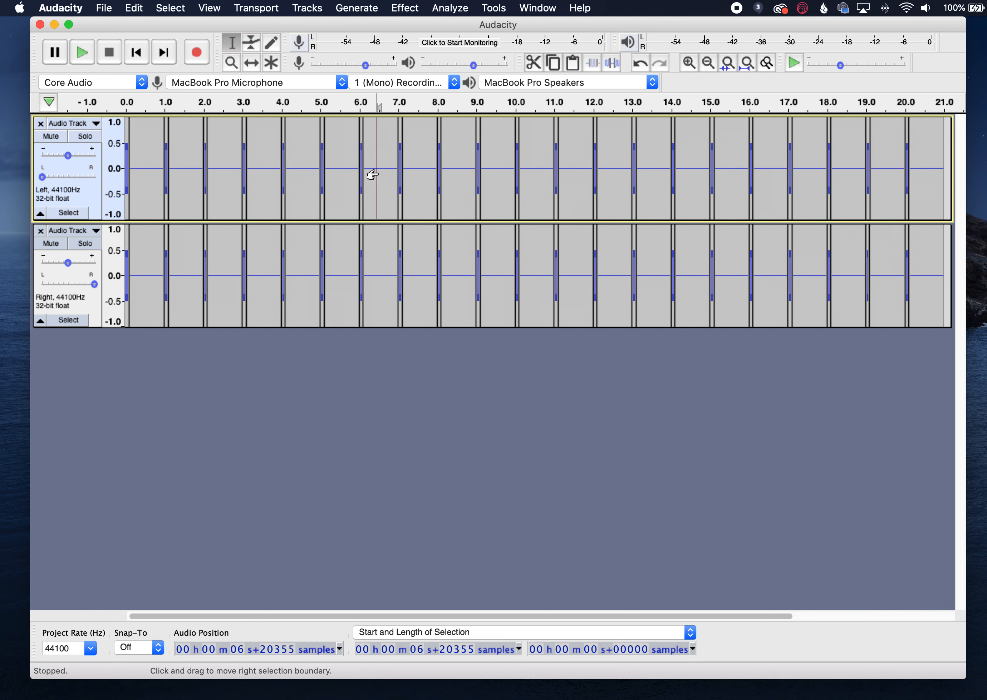
left_click(372, 174)
left_click(420, 169)
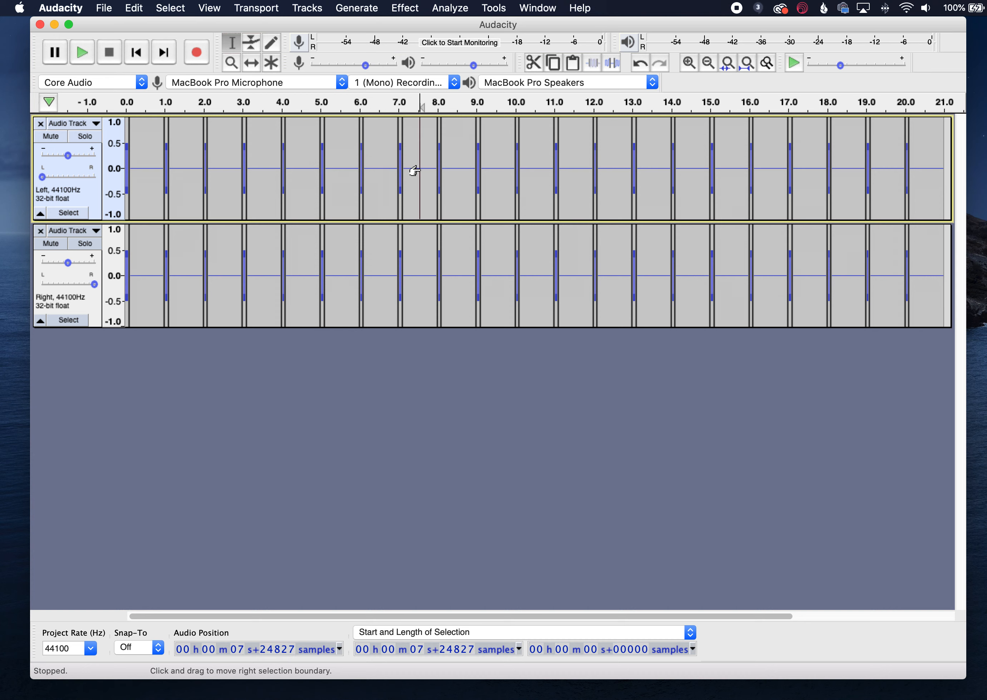
left_click(456, 170)
key("super+v")
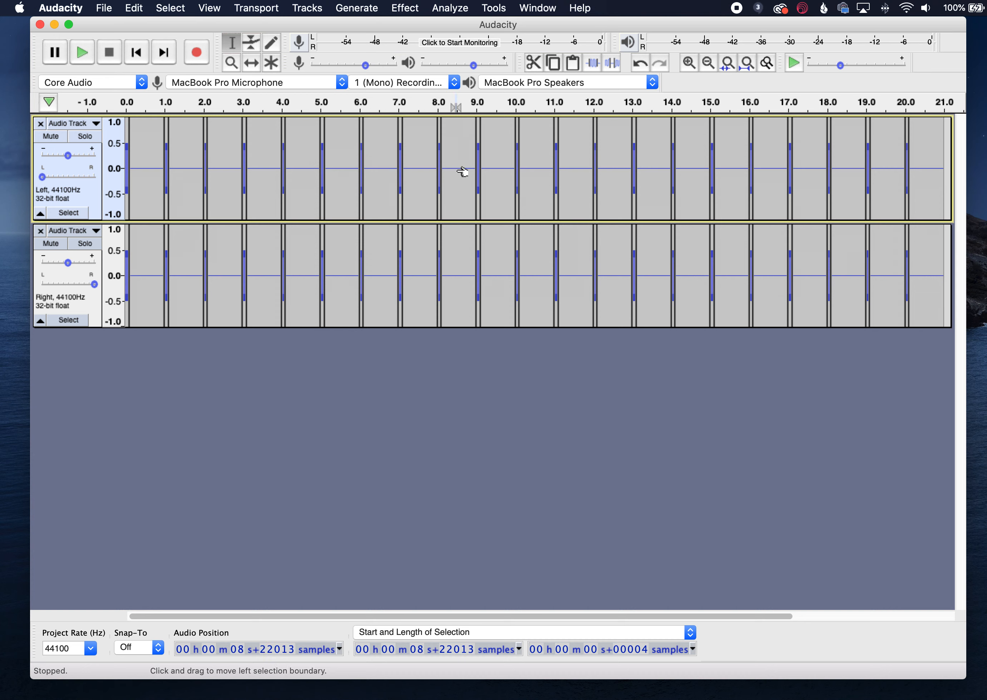
left_click(498, 172)
key("super+v")
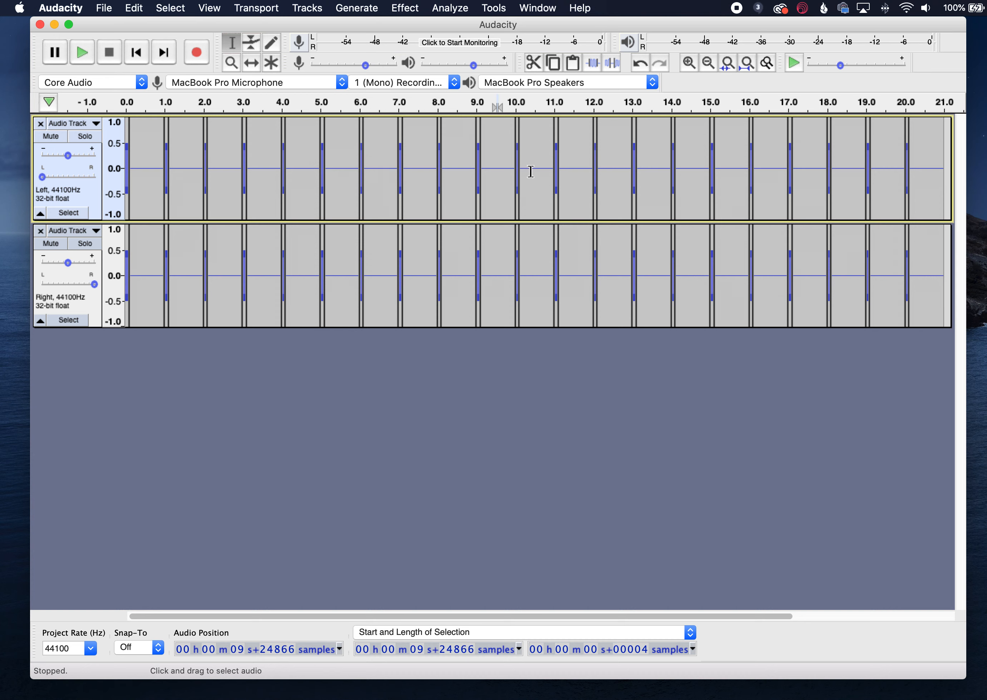
left_click(536, 171)
key("super+v")
- Zoom in on the twelfth tone's onset to compare where it starts in the left and right tracks
left_click_drag(540, 170, 564, 174)
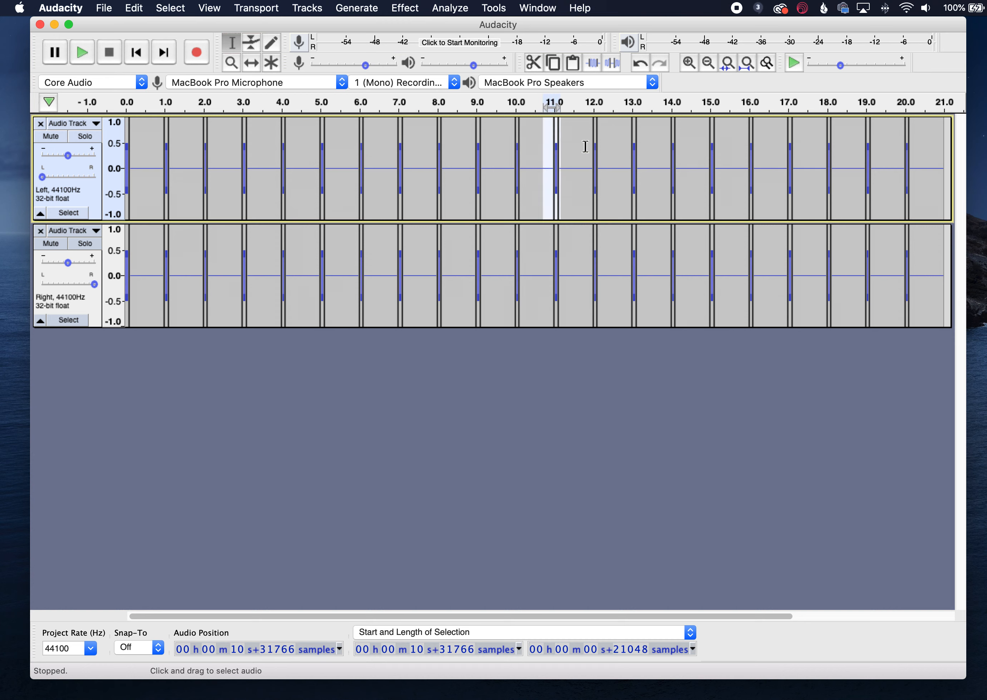
left_click(696, 62)
left_click(696, 62)
left_click(696, 62)
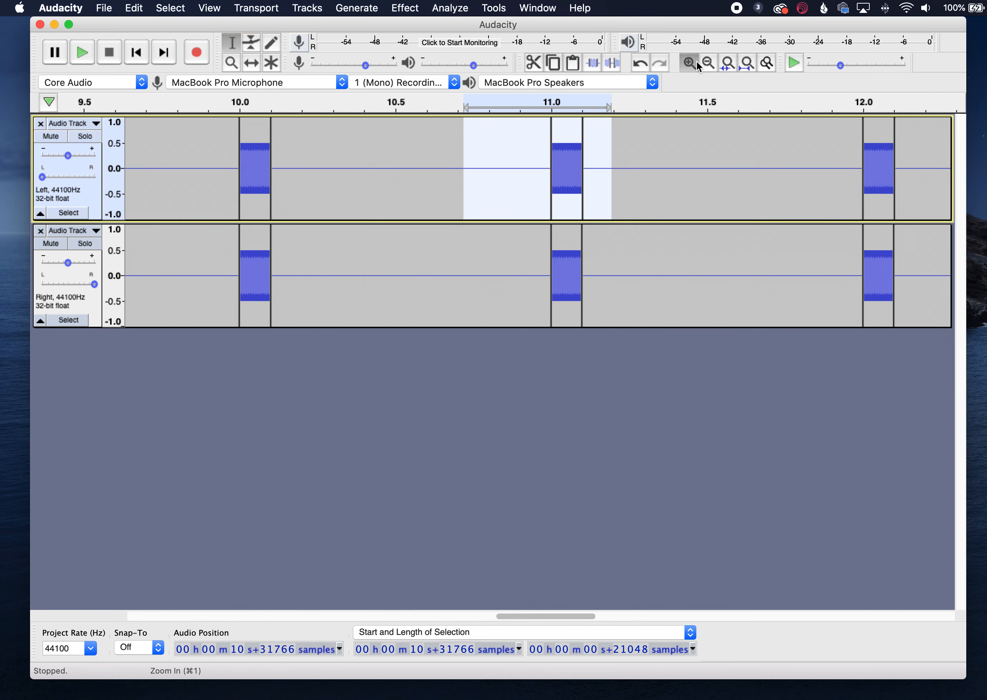
left_click(696, 62)
left_click(696, 62)
left_click(696, 61)
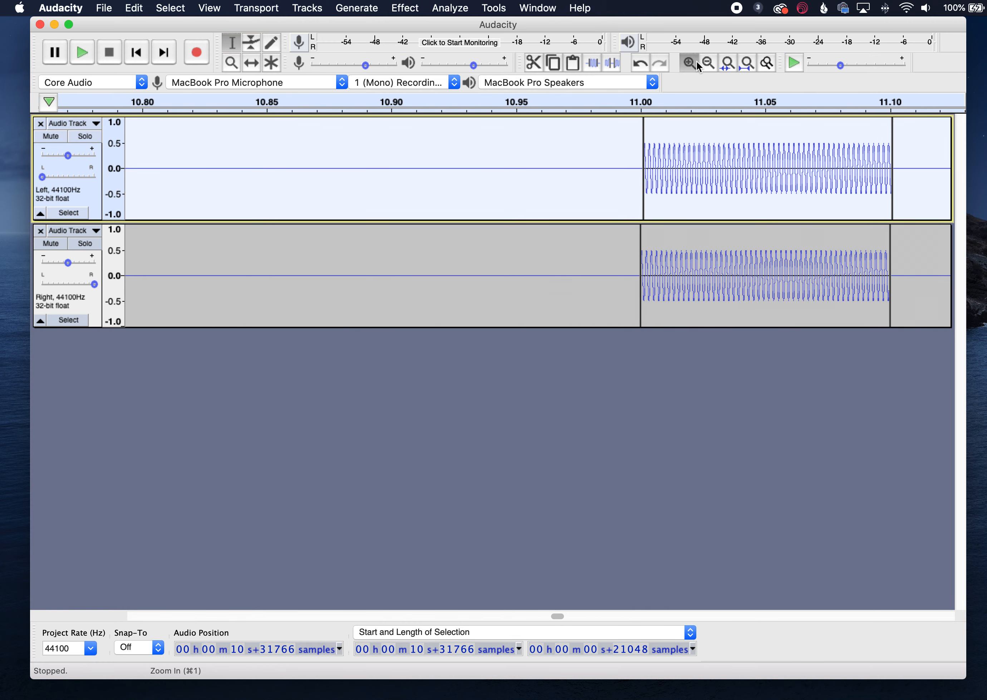
left_click(696, 62)
left_click(704, 197)
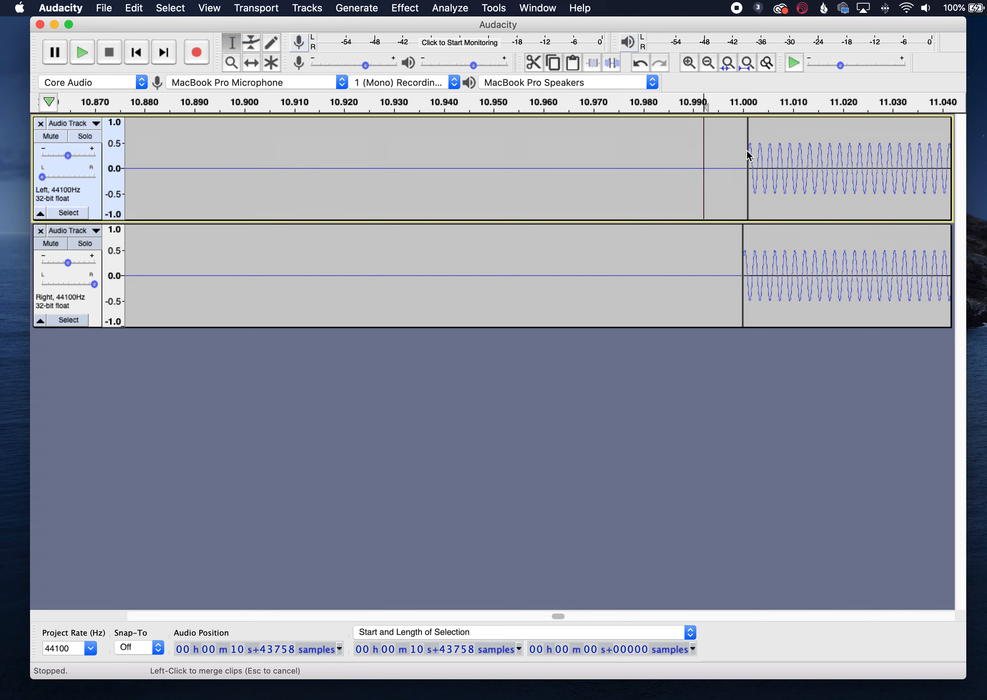
left_click(708, 63)
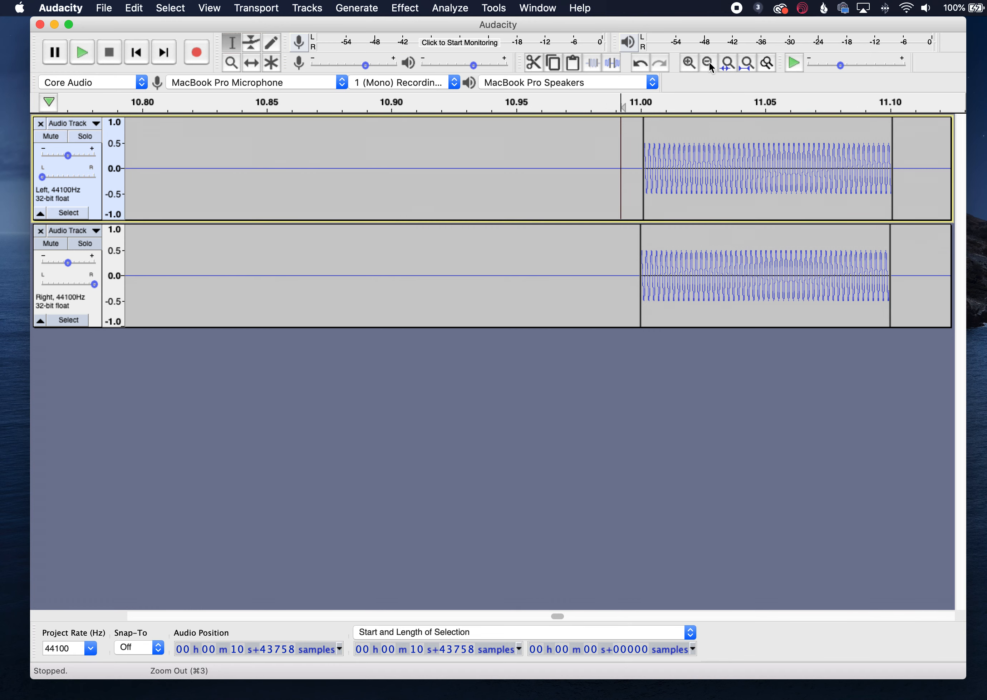
left_click(708, 64)
left_click(708, 64)
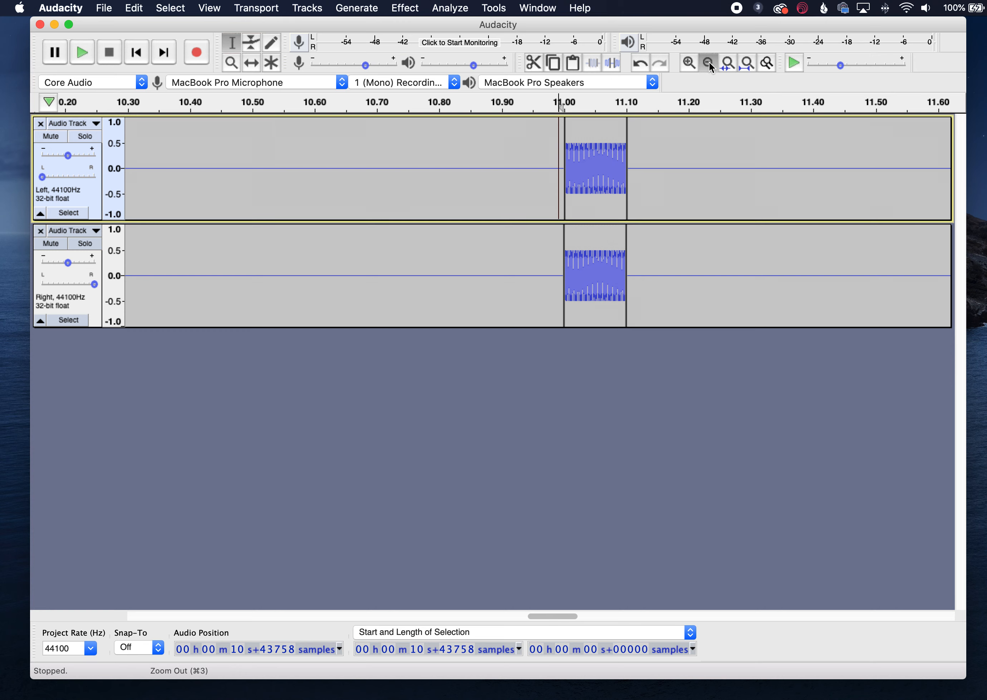
left_click(708, 63)
left_click(708, 64)
left_click(708, 64)
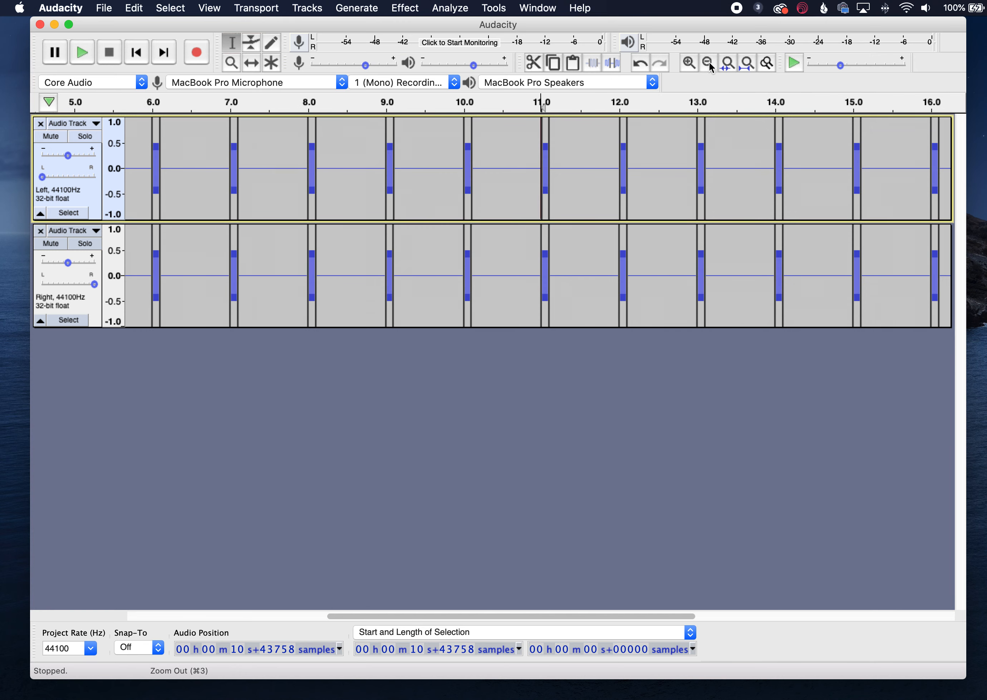
left_click(708, 63)
- Select a 44-sample stretch of silence in the left track just before the twelfth tone and copy it
left_click(562, 157)
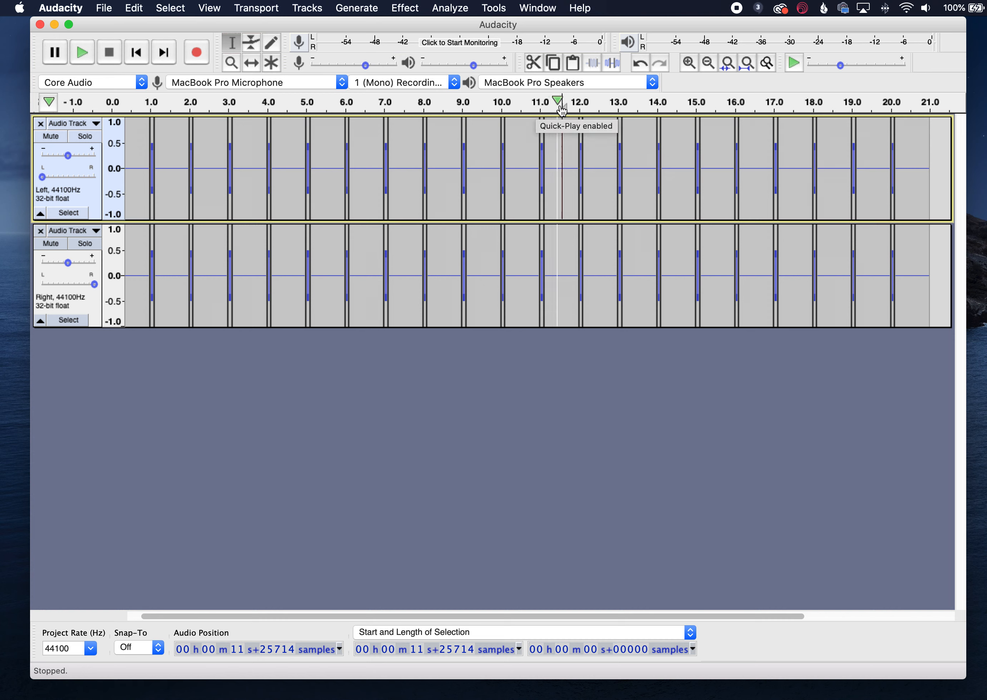
left_click(690, 62)
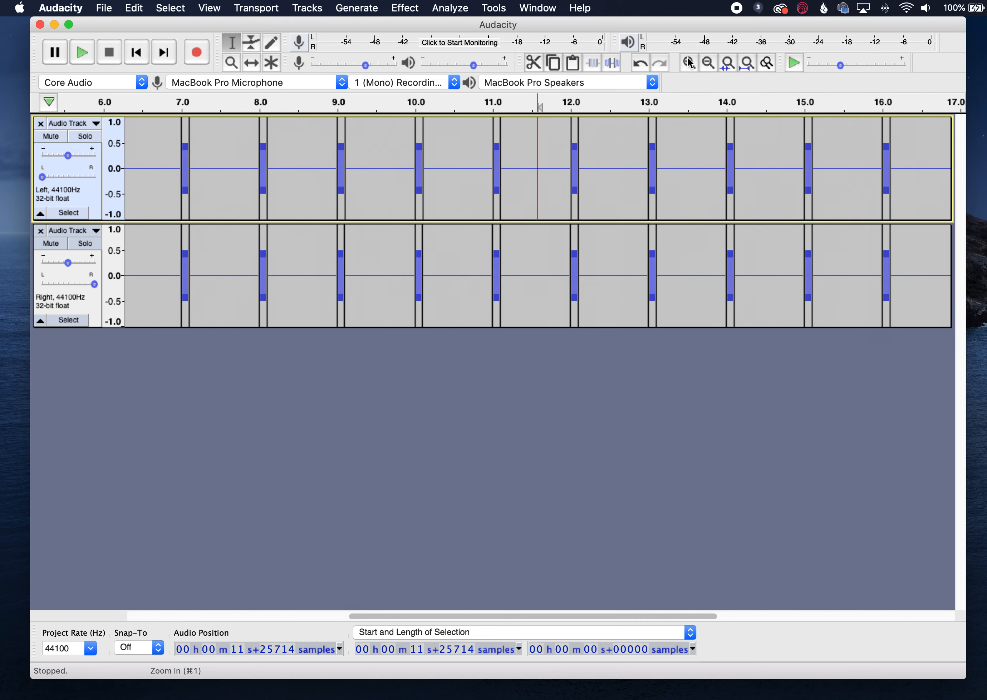
left_click(689, 62)
left_click(689, 63)
left_click(690, 63)
left_click(690, 63)
left_click(689, 62)
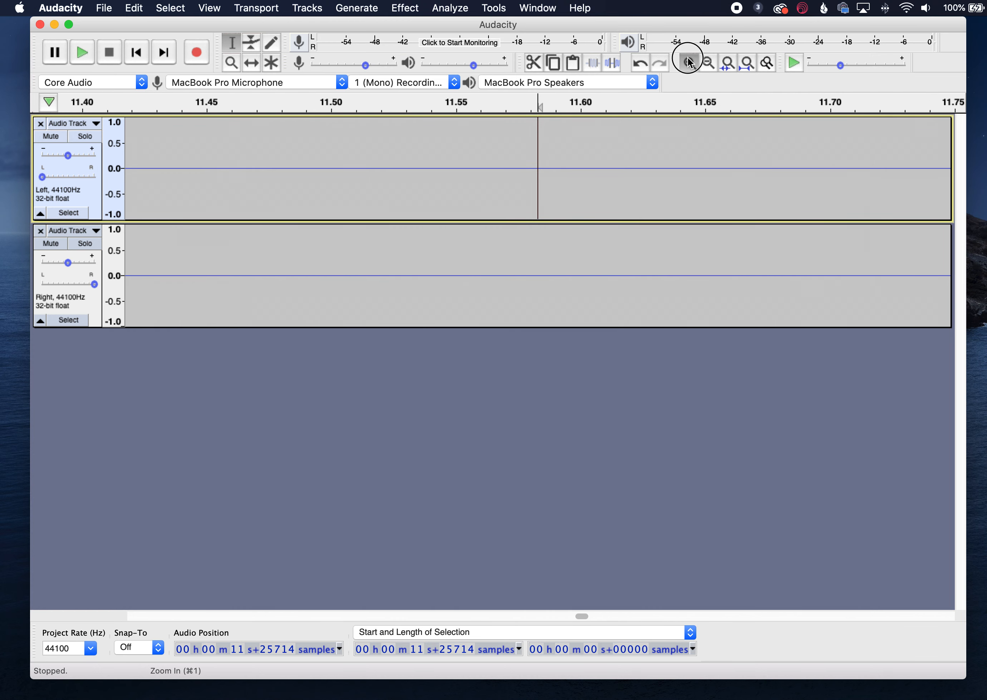
left_click(689, 63)
mouse_move(529, 158)
left_mouse_down()
mouse_move(548, 162)
mouse_move(535, 163)
left_mouse_up()
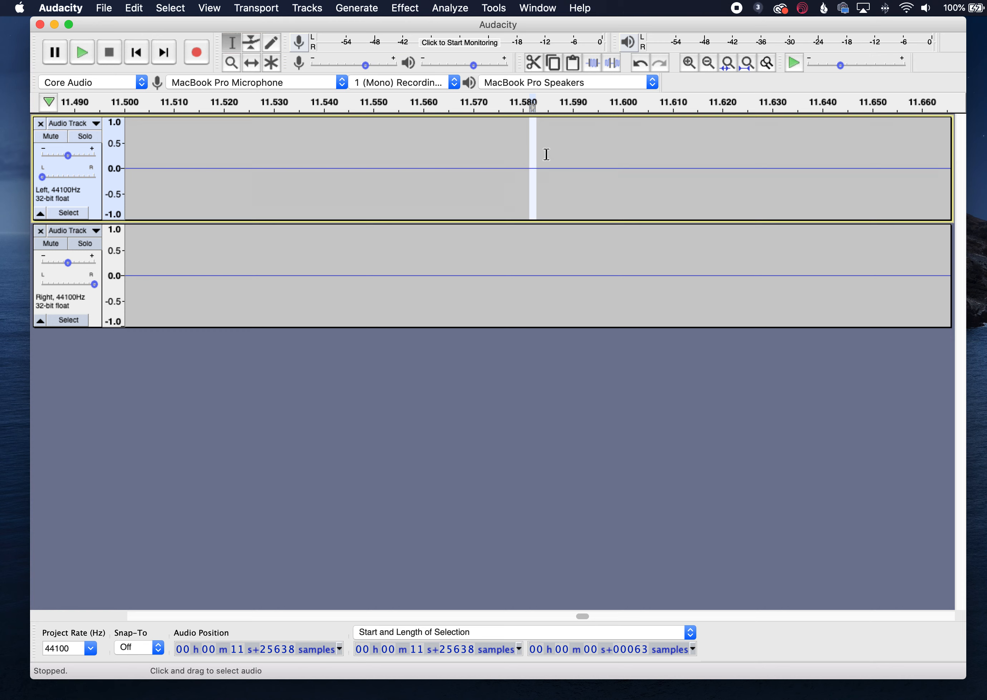
left_click(689, 63)
left_click(689, 63)
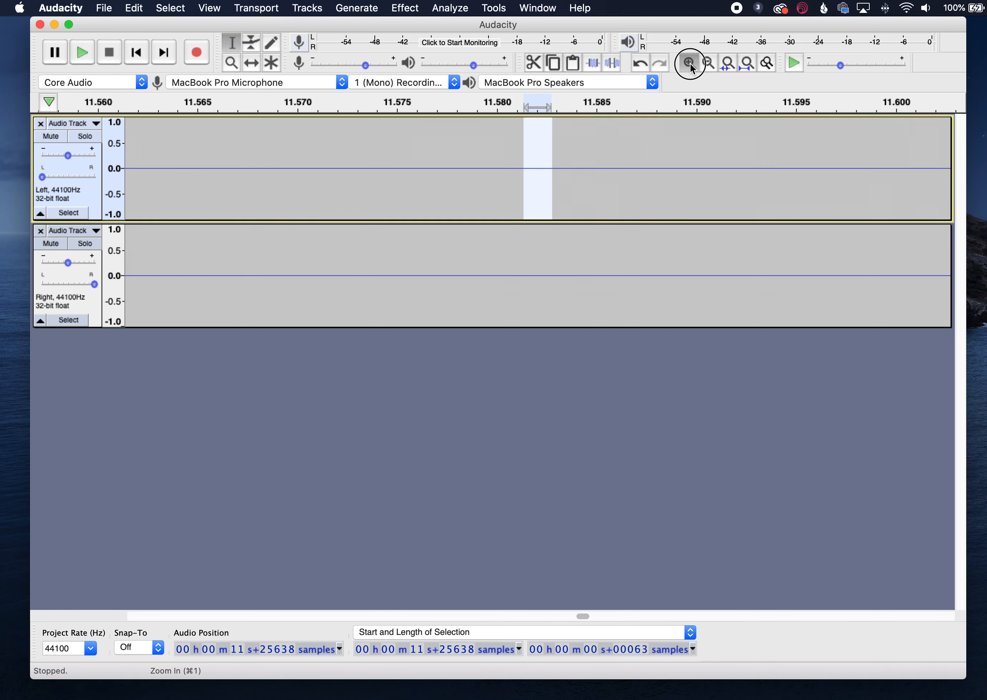
left_click(690, 64)
left_click(690, 63)
left_click(690, 63)
left_click(474, 154)
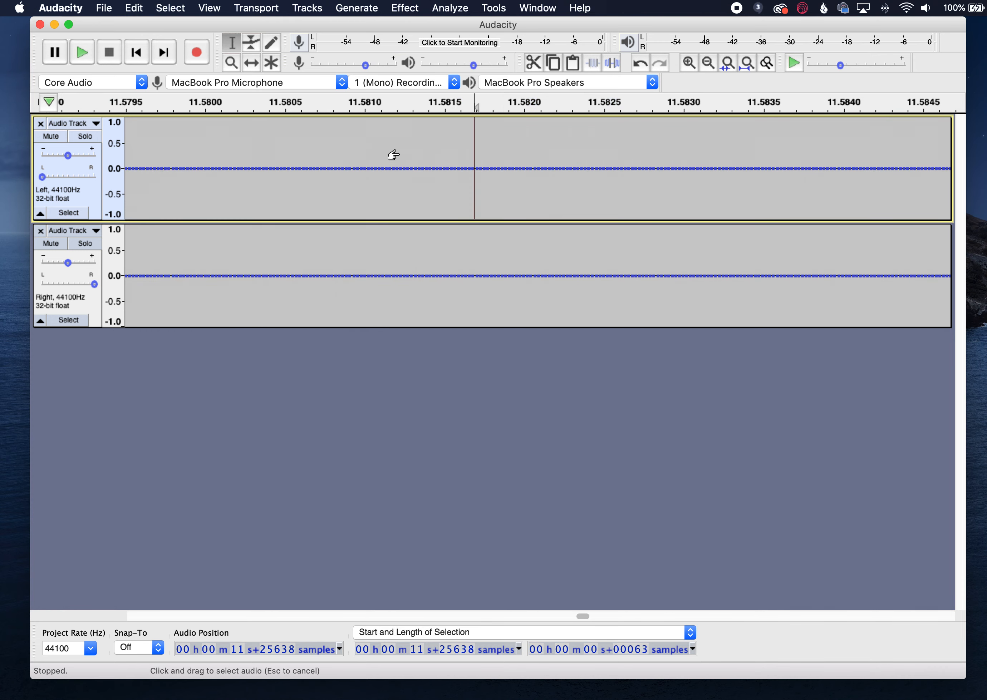
left_click_drag(367, 161, 529, 170)
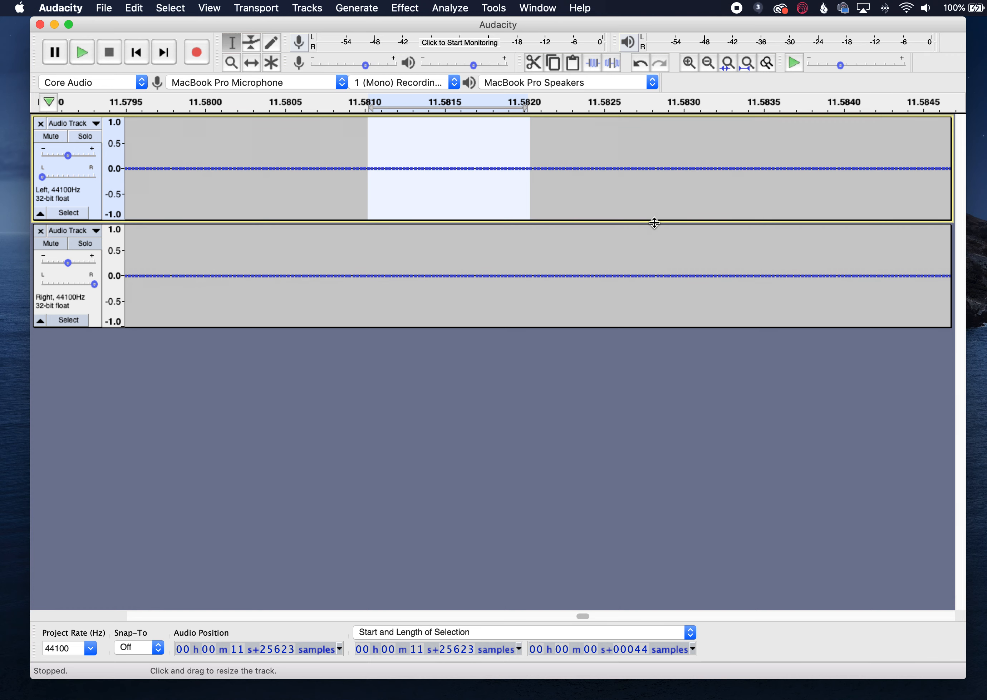
left_click(604, 168)
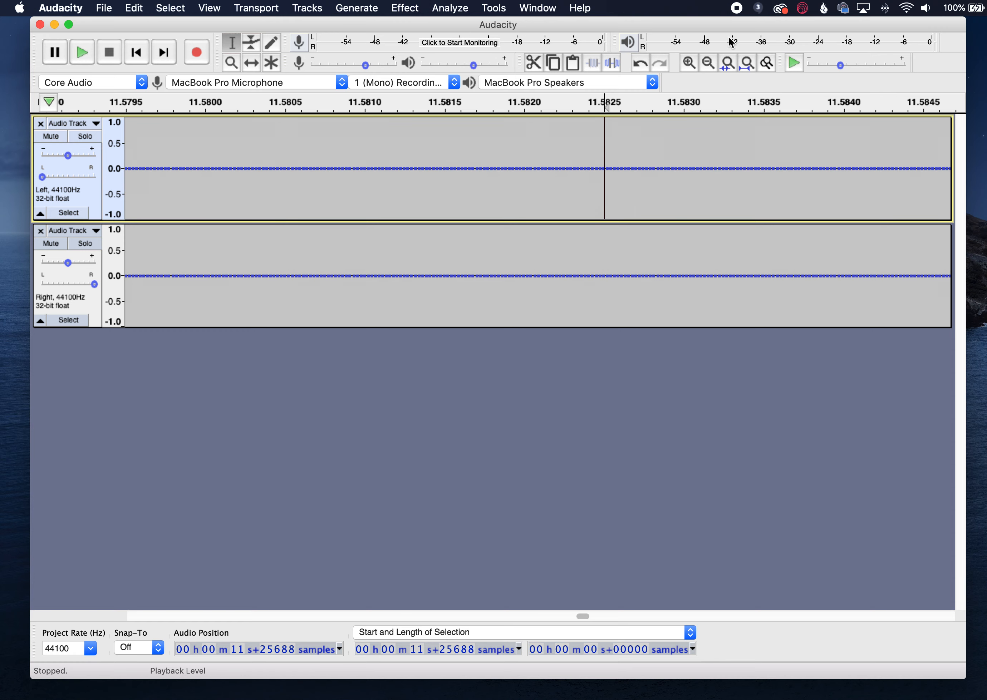
- Paste the copied silence after each of the twelfth through seventeenth tones in the left track
left_click(712, 61)
left_click(712, 60)
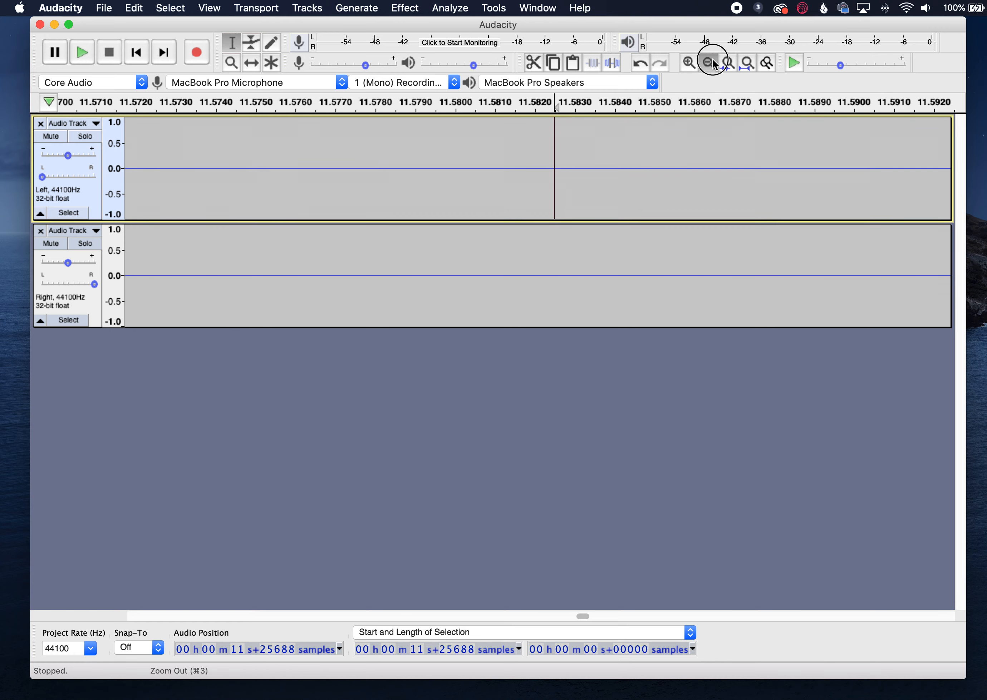
left_click(713, 60)
left_click(712, 61)
left_click(712, 60)
left_click(712, 61)
left_click(712, 60)
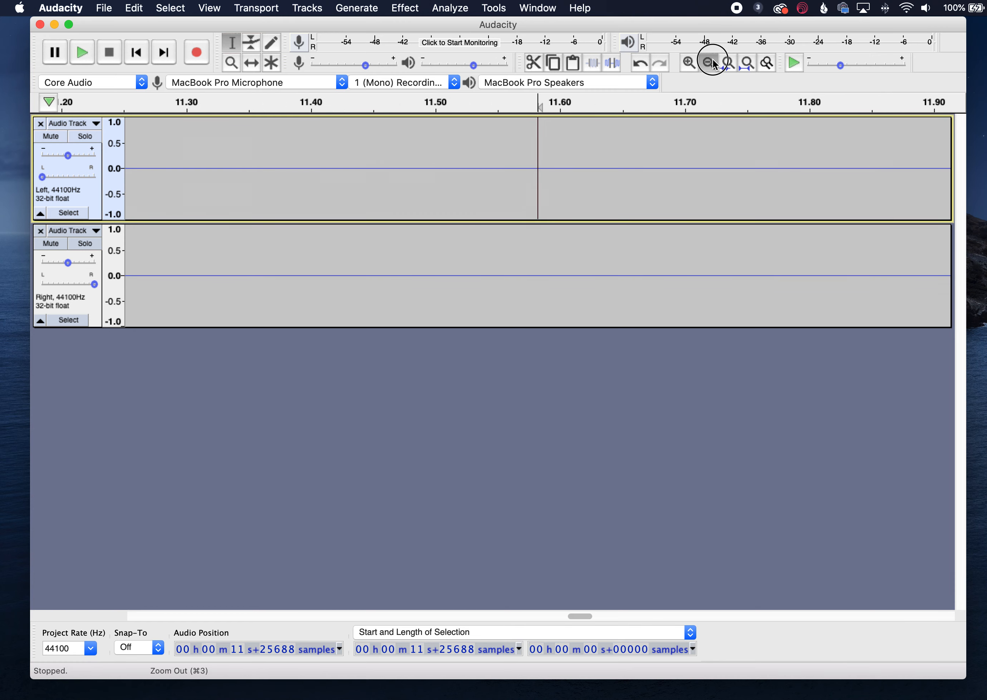
left_click(712, 61)
left_click(712, 60)
left_click(713, 60)
left_click(712, 61)
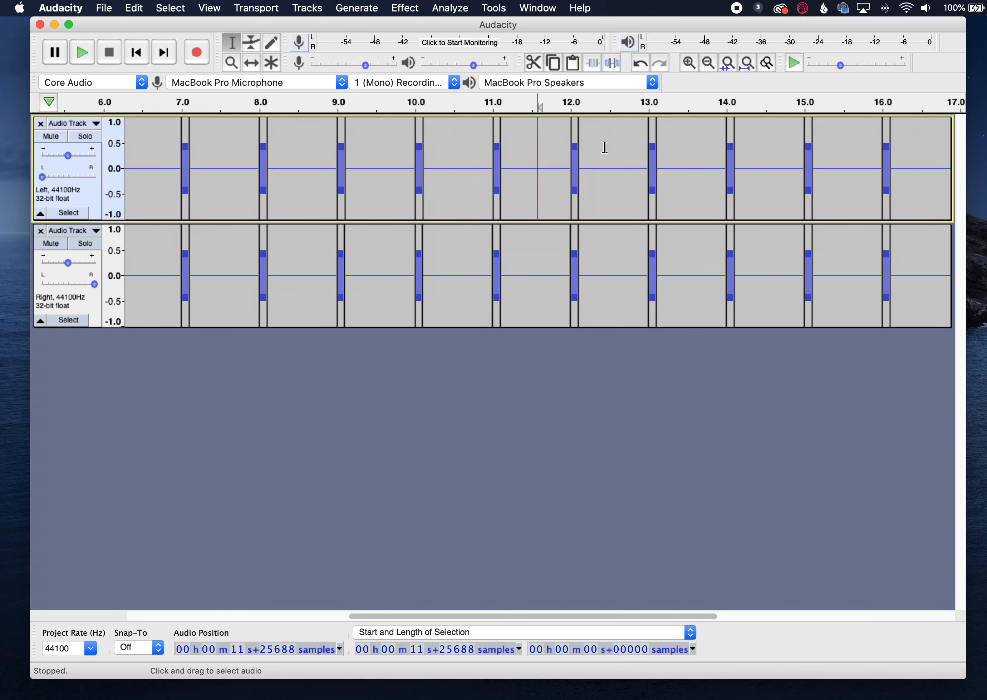
left_click(552, 162)
left_click(552, 162)
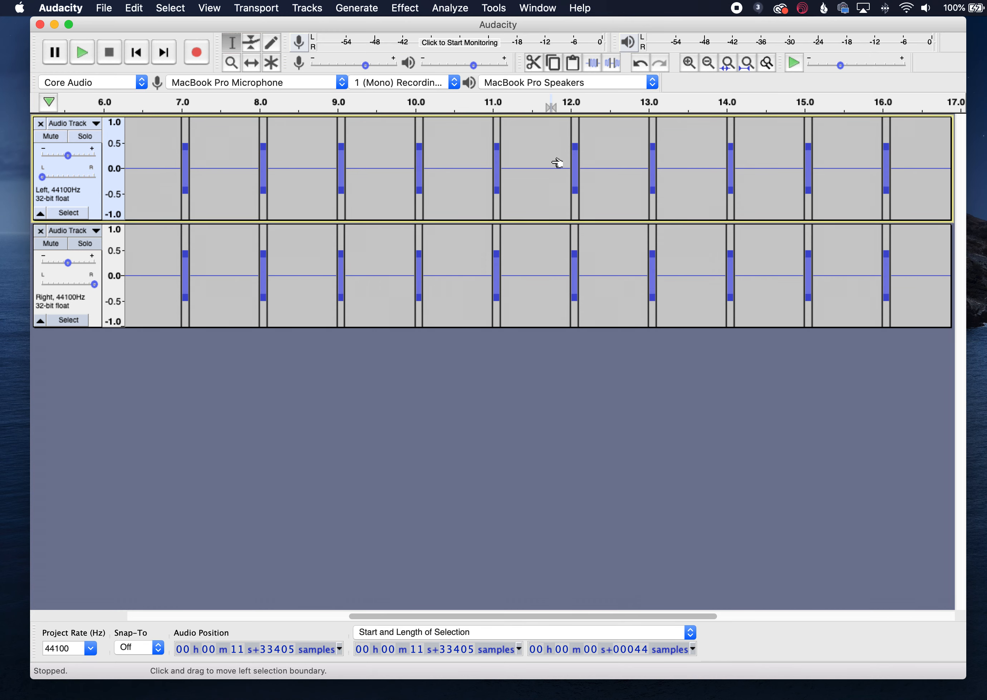
left_click(602, 166)
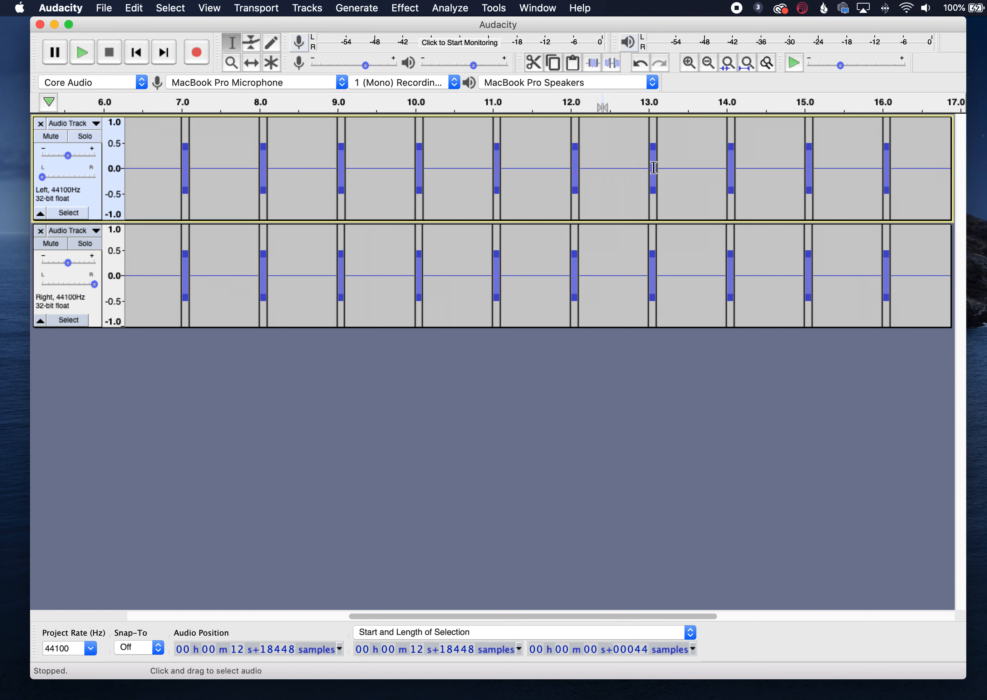
left_click(709, 166)
left_click(765, 167)
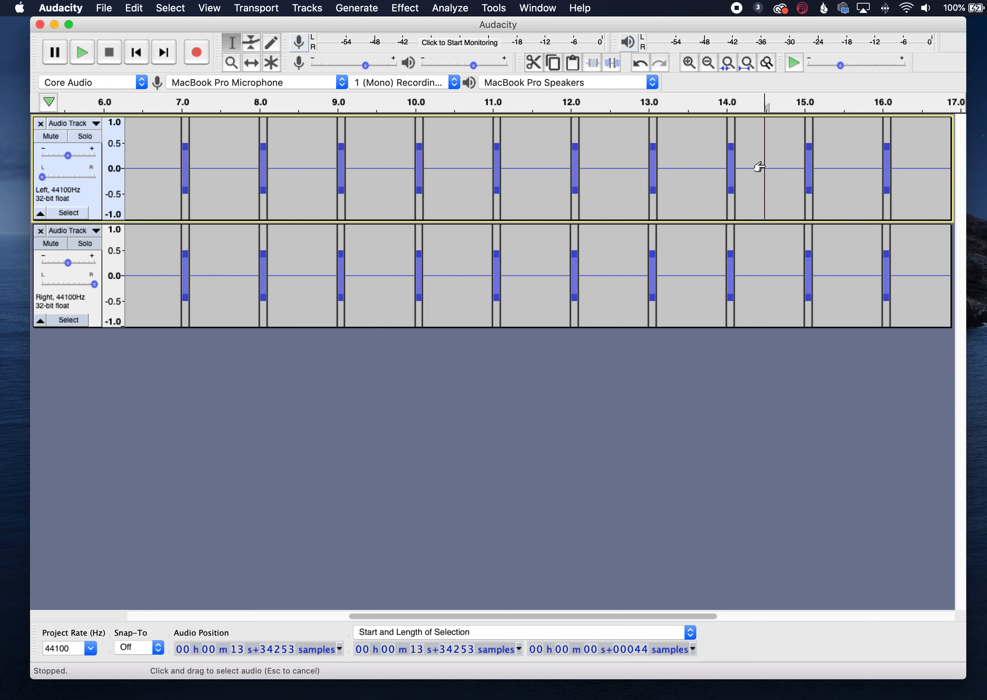
left_click(843, 174)
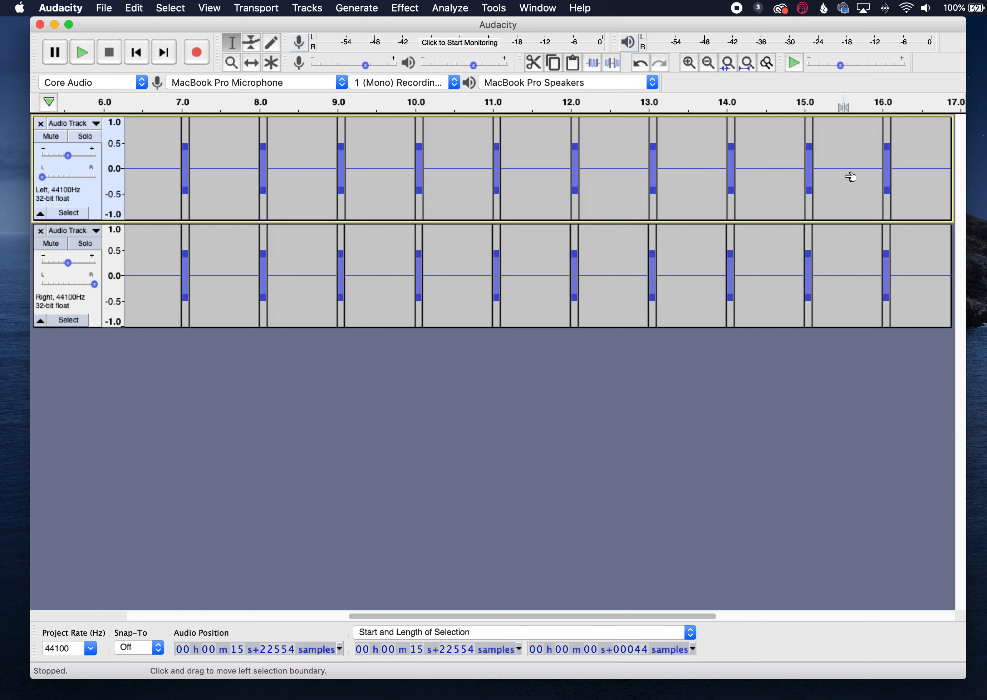
left_click(920, 169)
- Paste the copied silence after each of the eighteenth through twentieth tones in the left track
scroll(919, 169, "right", 2)
scroll(919, 169, "right", 8)
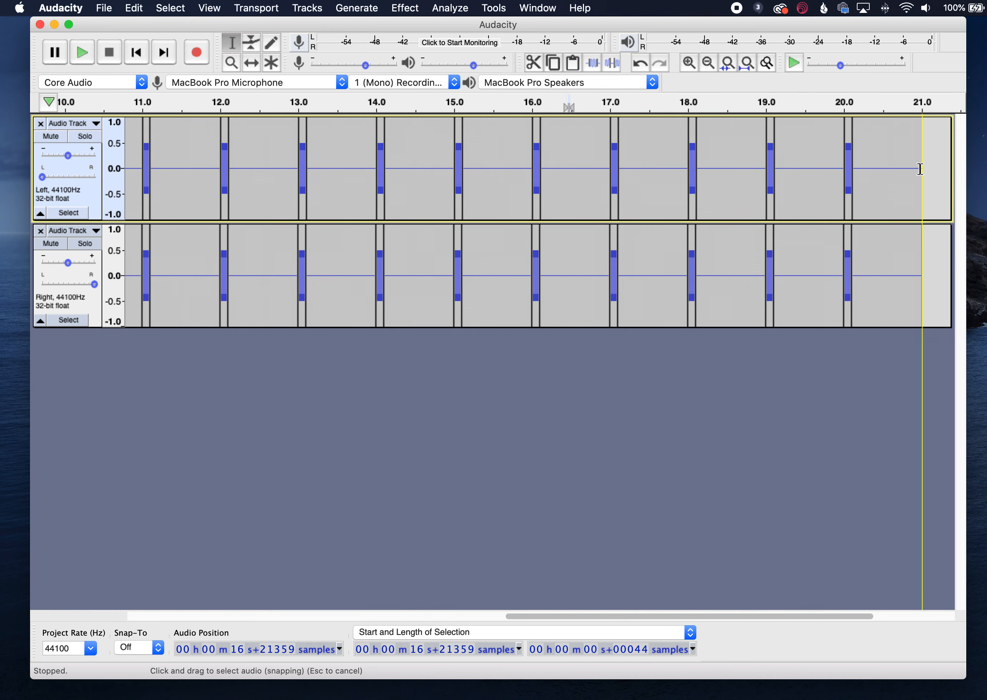
left_click(651, 162)
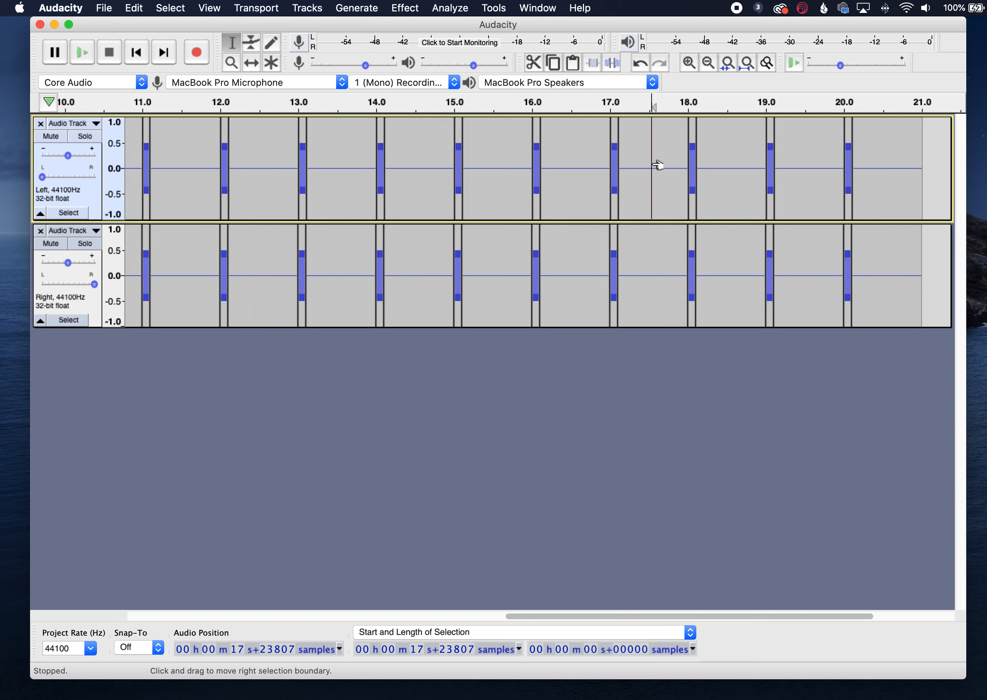
left_click(723, 170)
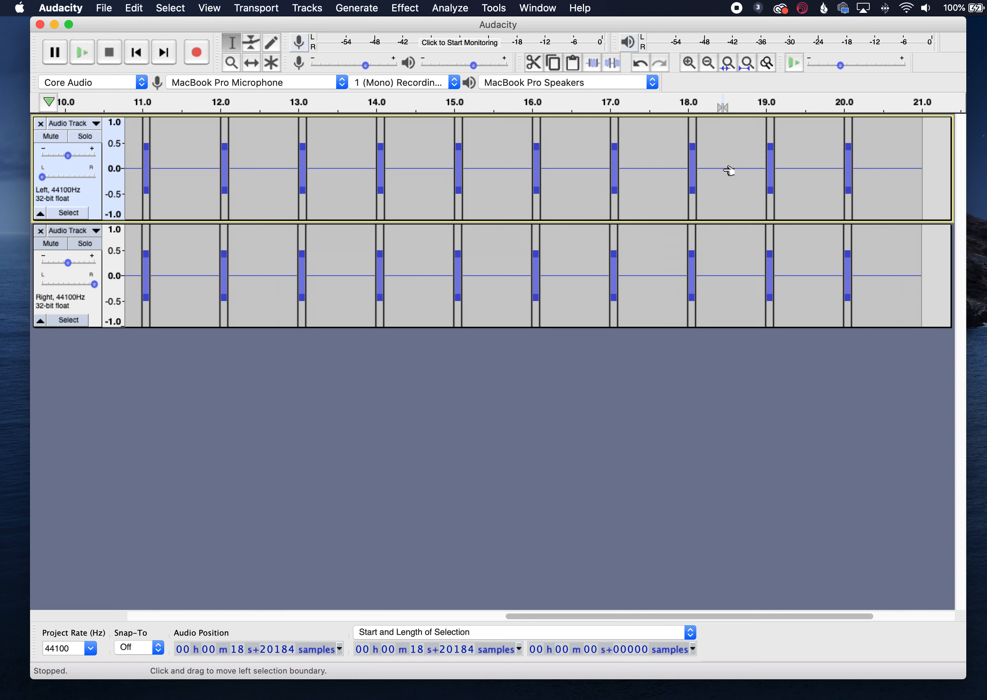
left_click(812, 170)
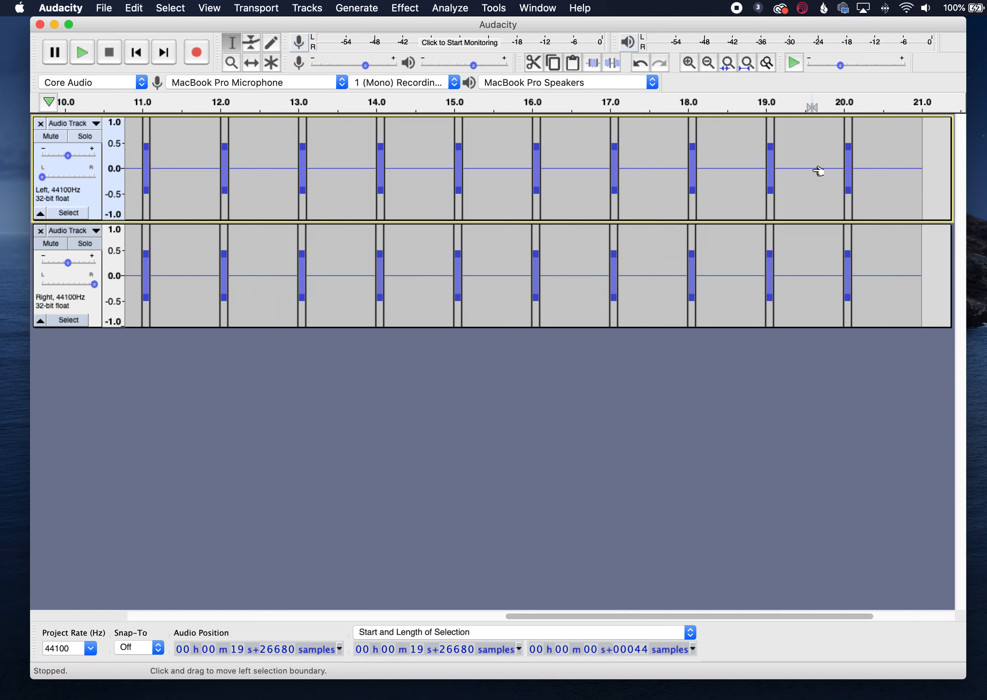
- Zoom in on the last tone's onset to compare where it starts in the left and right tracks
scroll(872, 170, "right", 5)
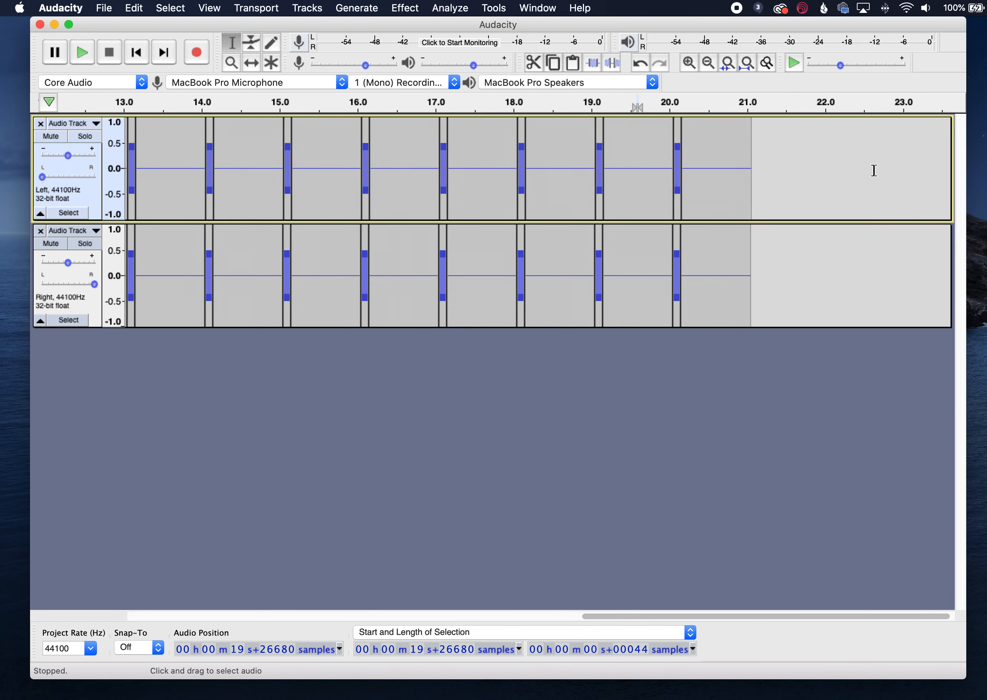
scroll(874, 170, "left", 2)
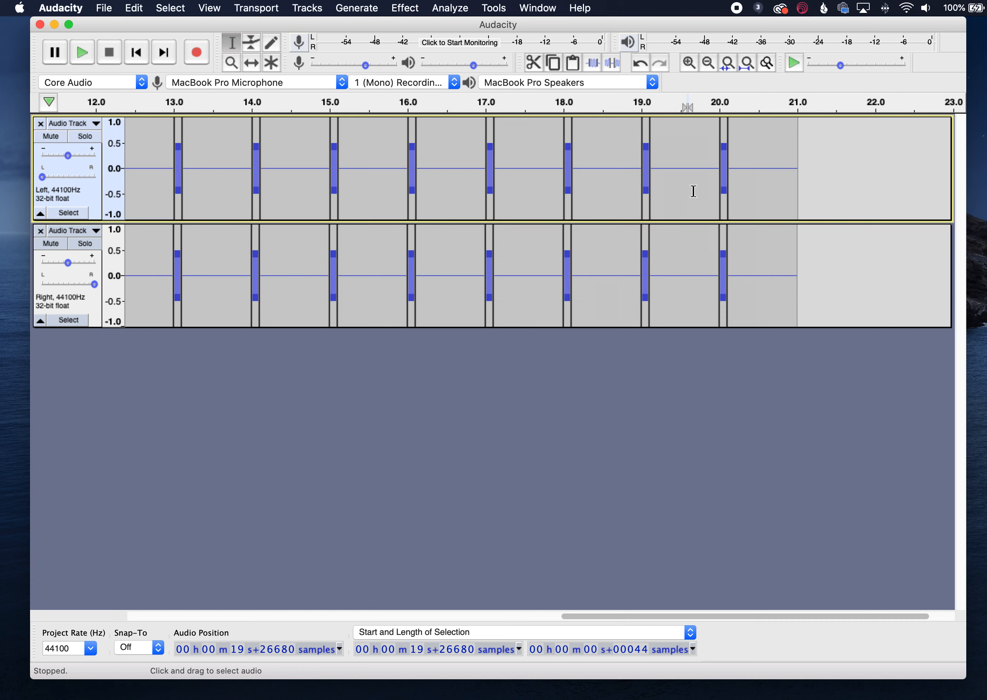
left_click_drag(708, 203, 726, 204)
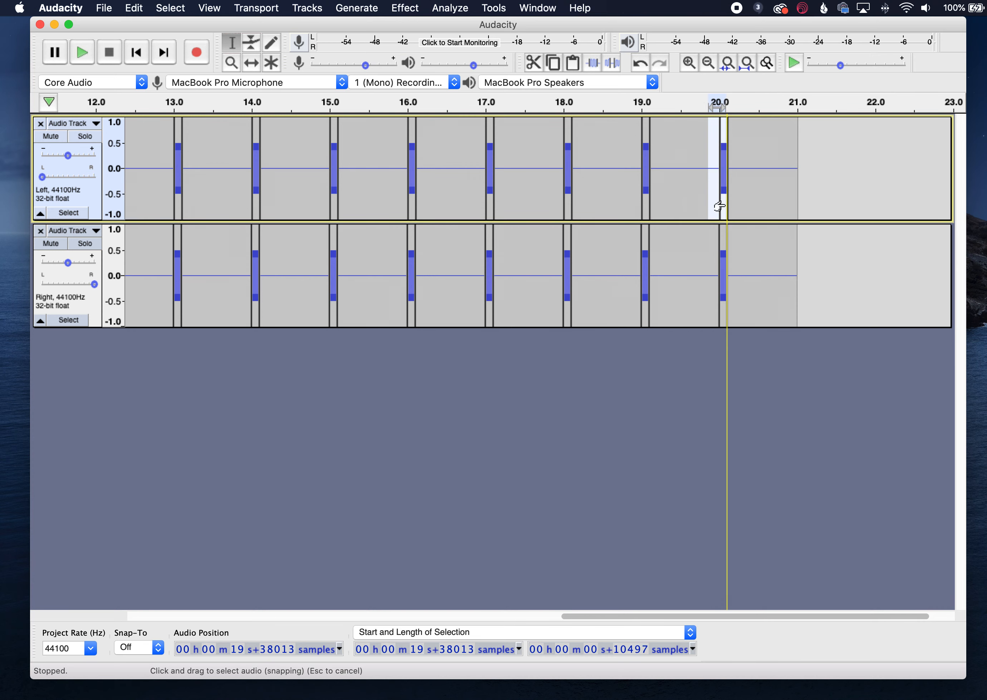
left_click(690, 59)
left_click(690, 59)
left_click(690, 59)
left_click(690, 59)
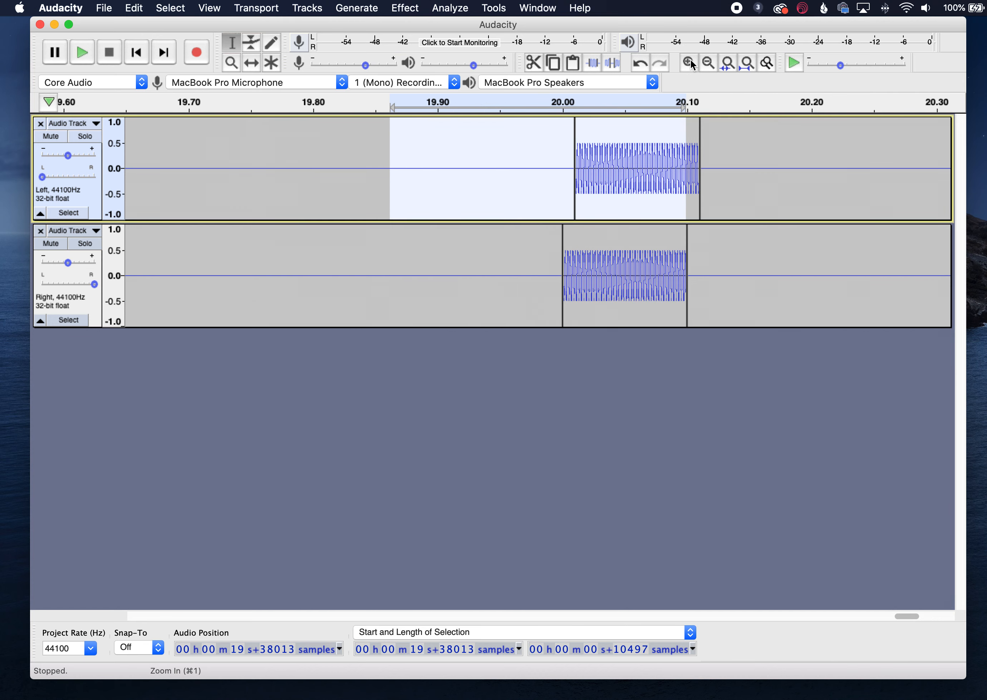
left_click(690, 59)
left_click(690, 59)
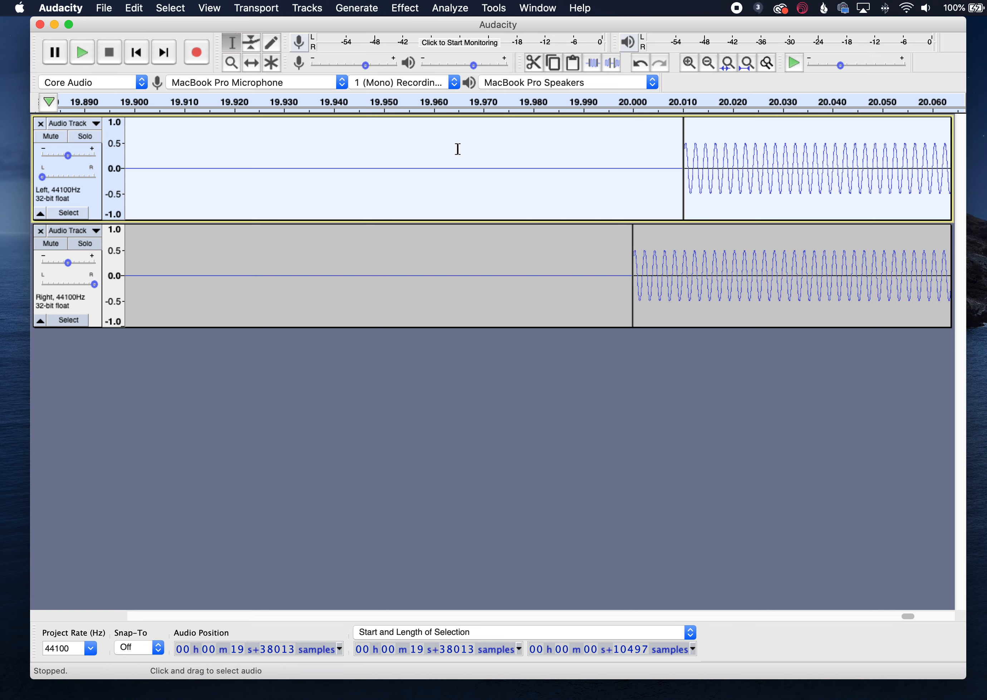
left_click(489, 255)
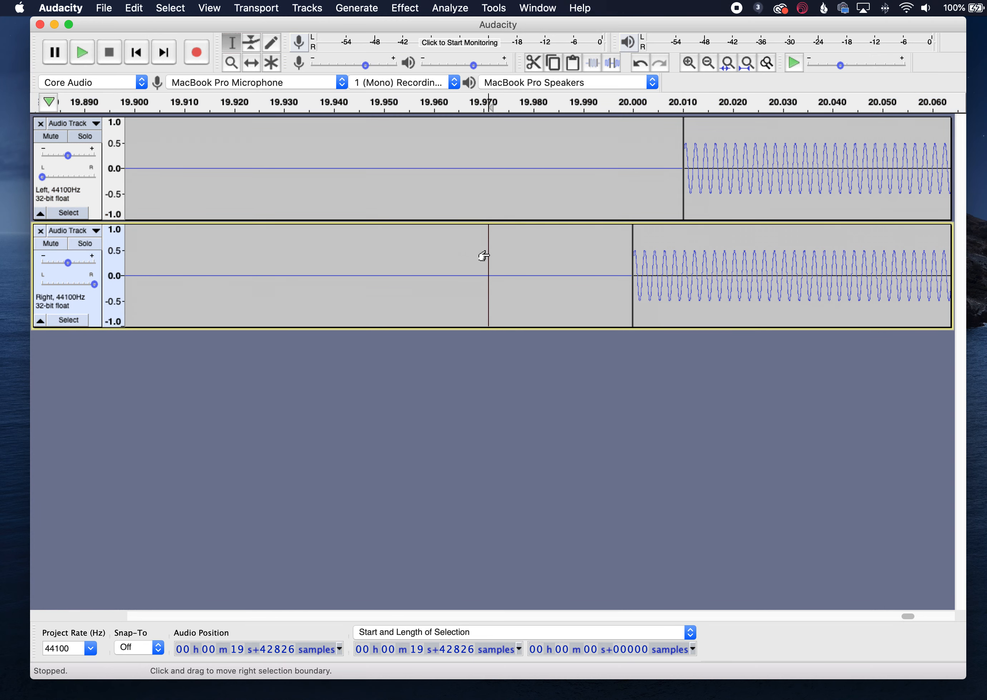
scroll(483, 256, "down", 3)
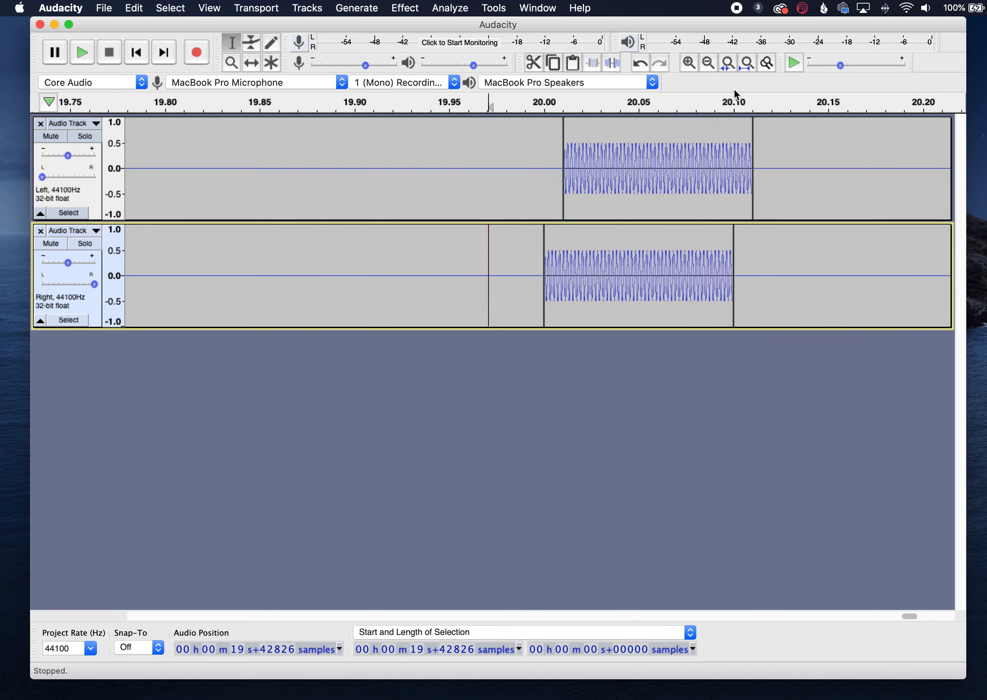
- Fit the whole project in view and combine the left and right tracks into one stereo track
left_click(750, 65)
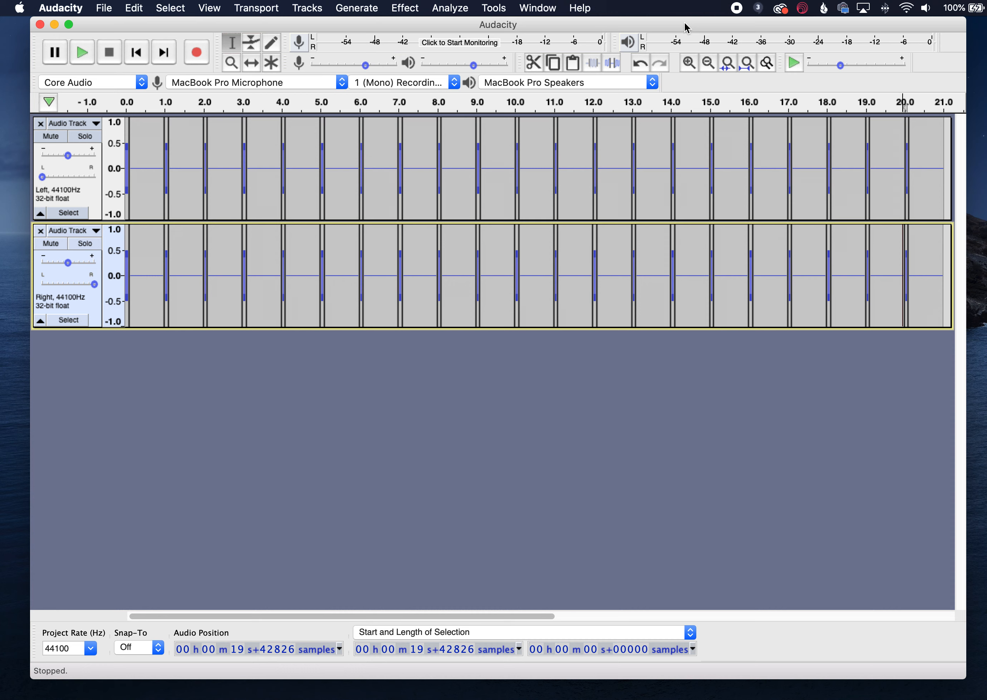
left_click(96, 124)
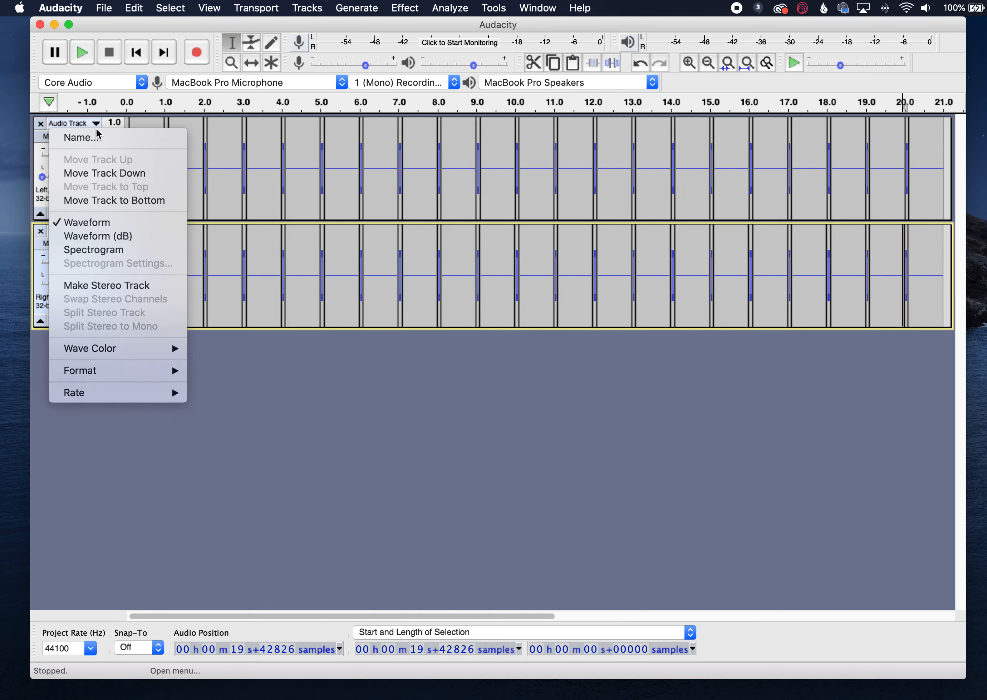
left_click(100, 286)
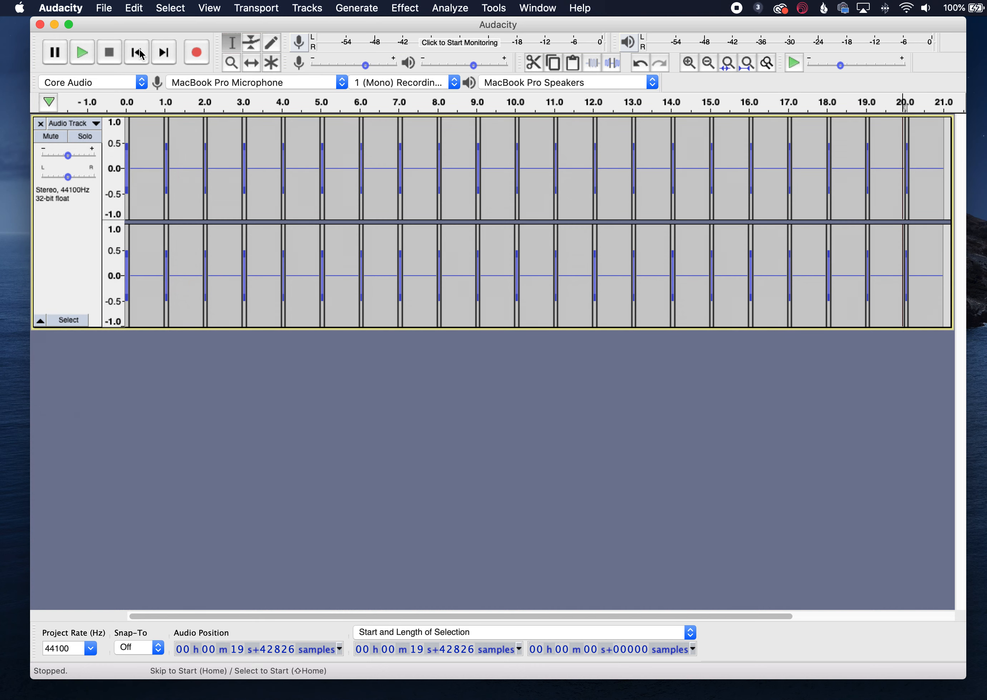
- Export the audio as a WAV file named assignment4
left_click(104, 8)
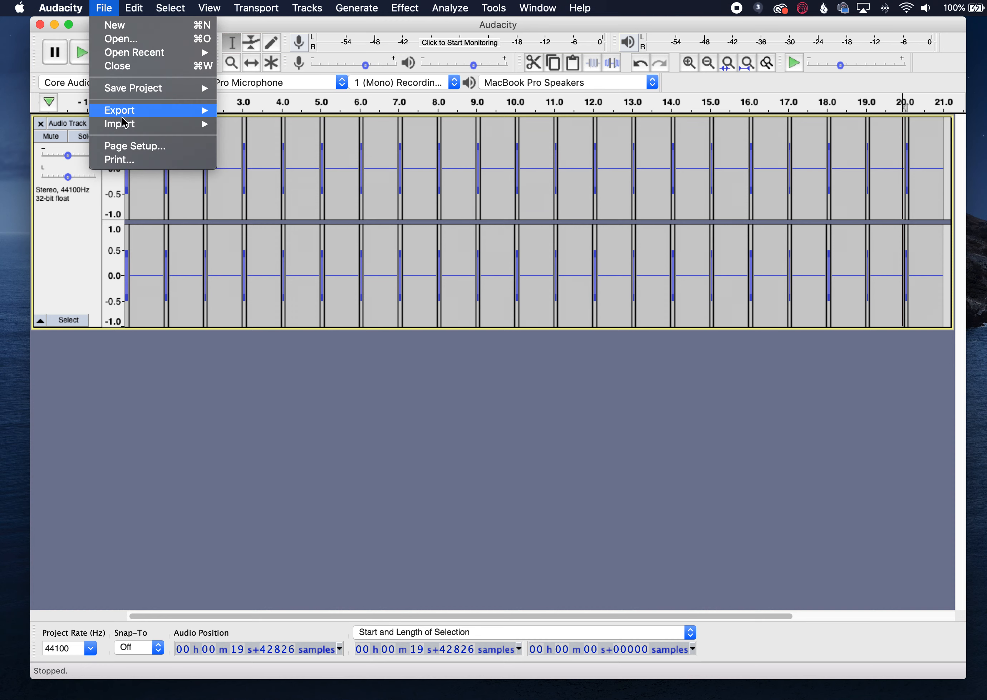
mouse_move(128, 110)
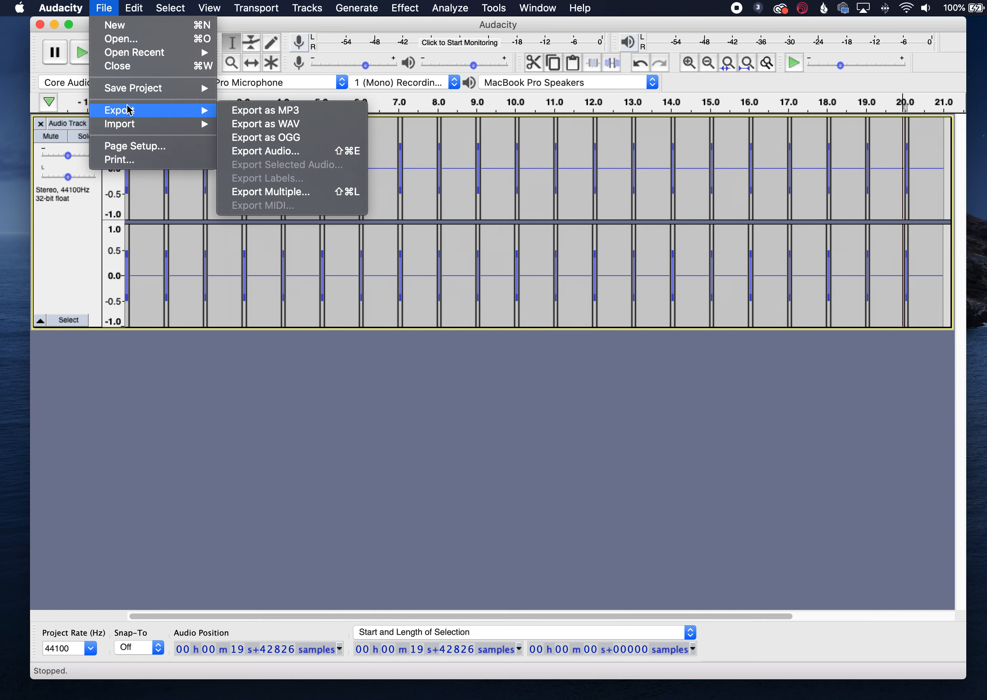
left_click(284, 125)
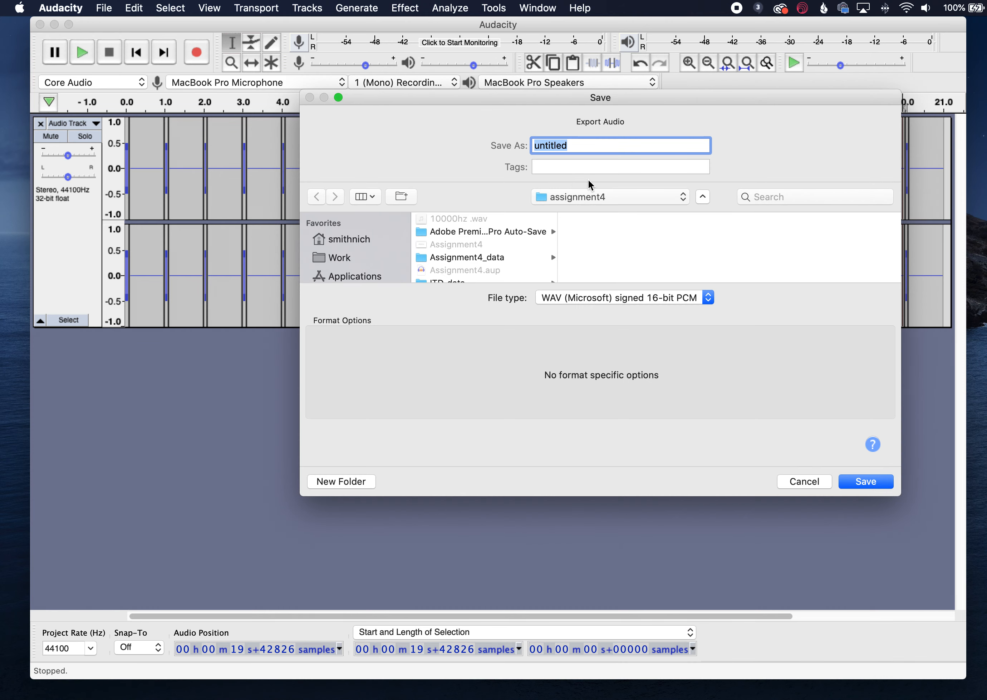
type("a")
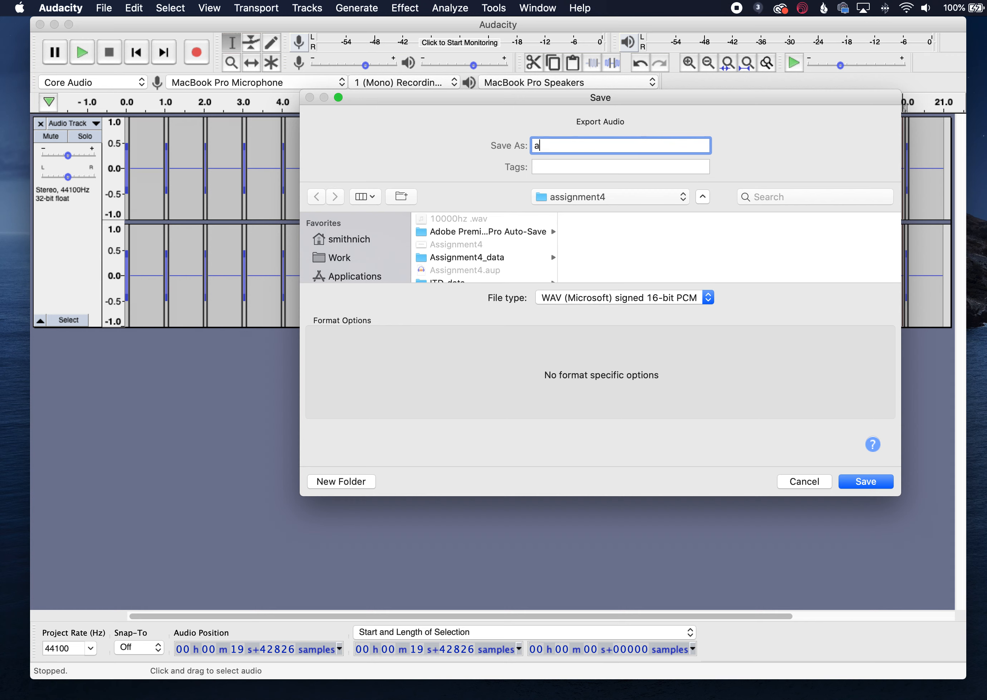
type("ssignment4")
key("Return")
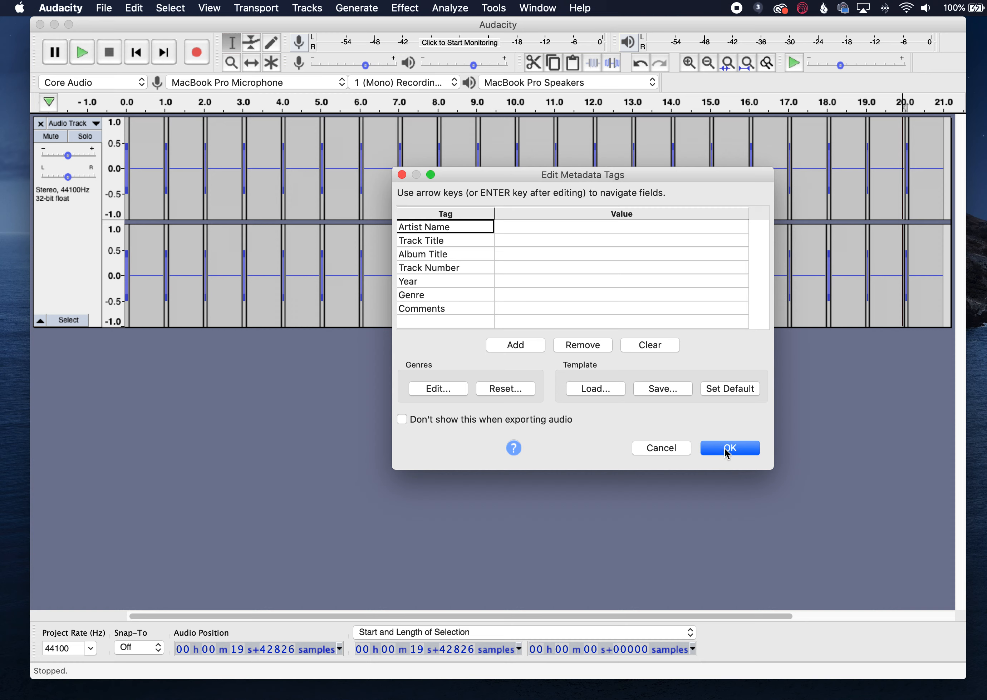
- Fill in the author's full name as the Artist Name metadata tag and confirm the export
left_click(539, 215)
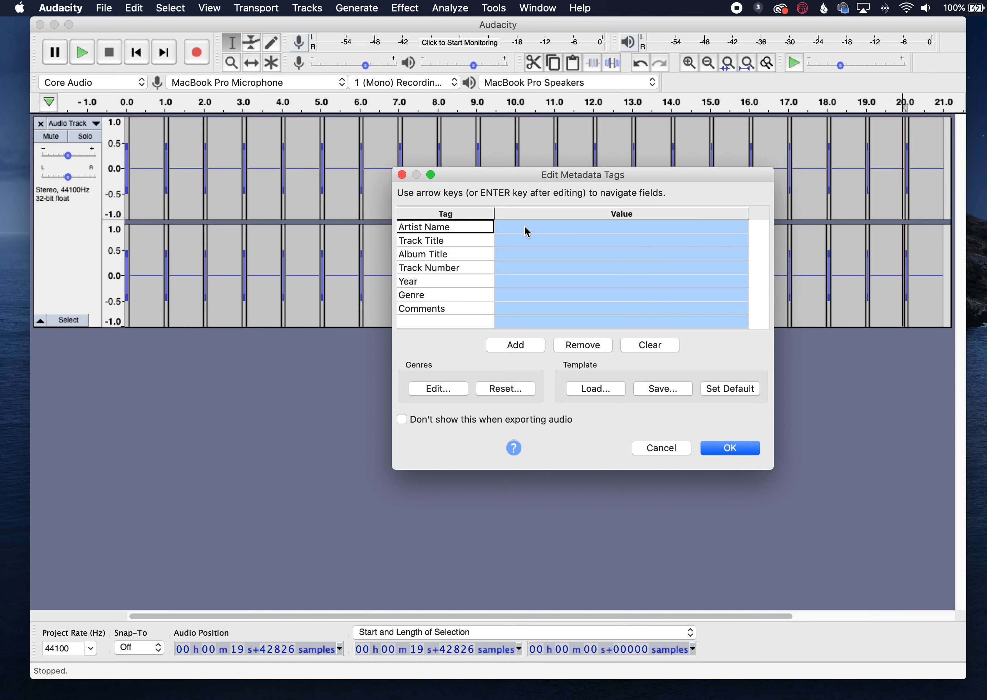
left_click(525, 227)
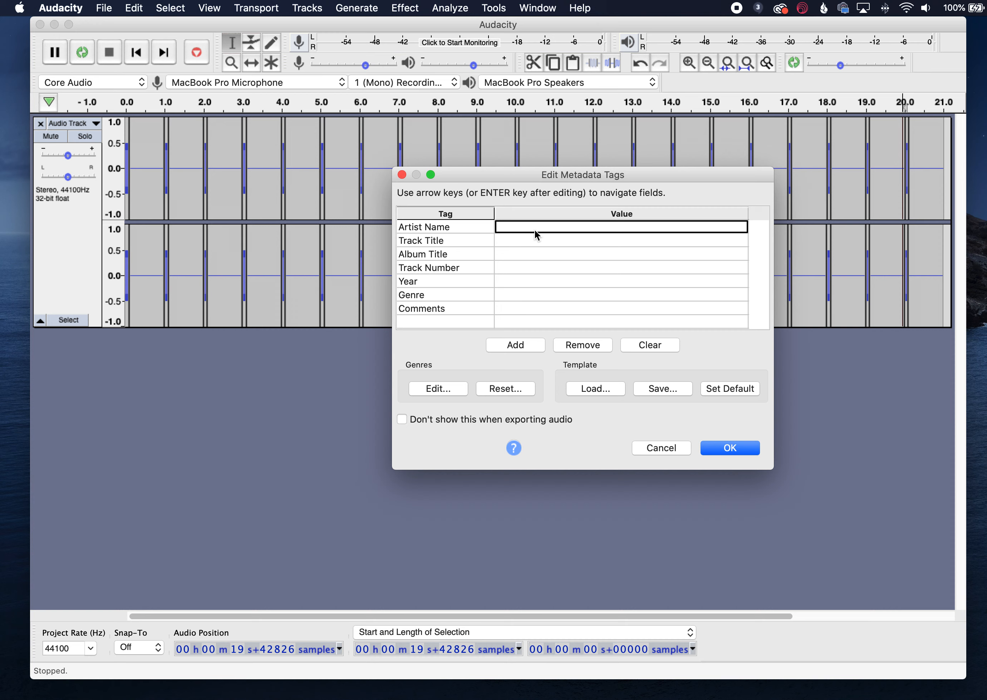
type("Nicholas Smith")
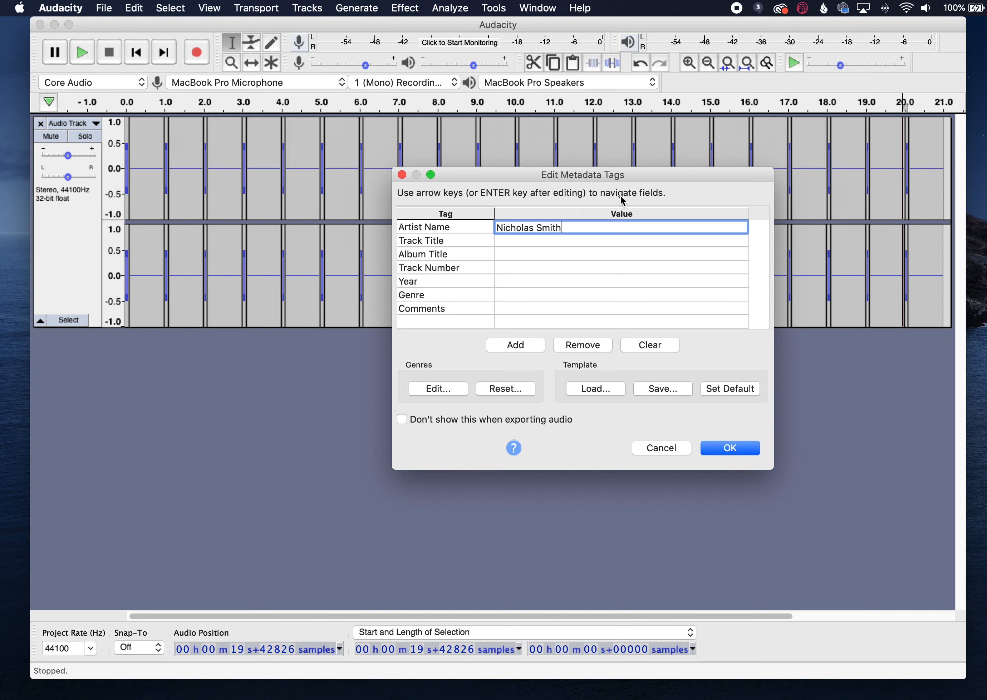
left_click(728, 448)
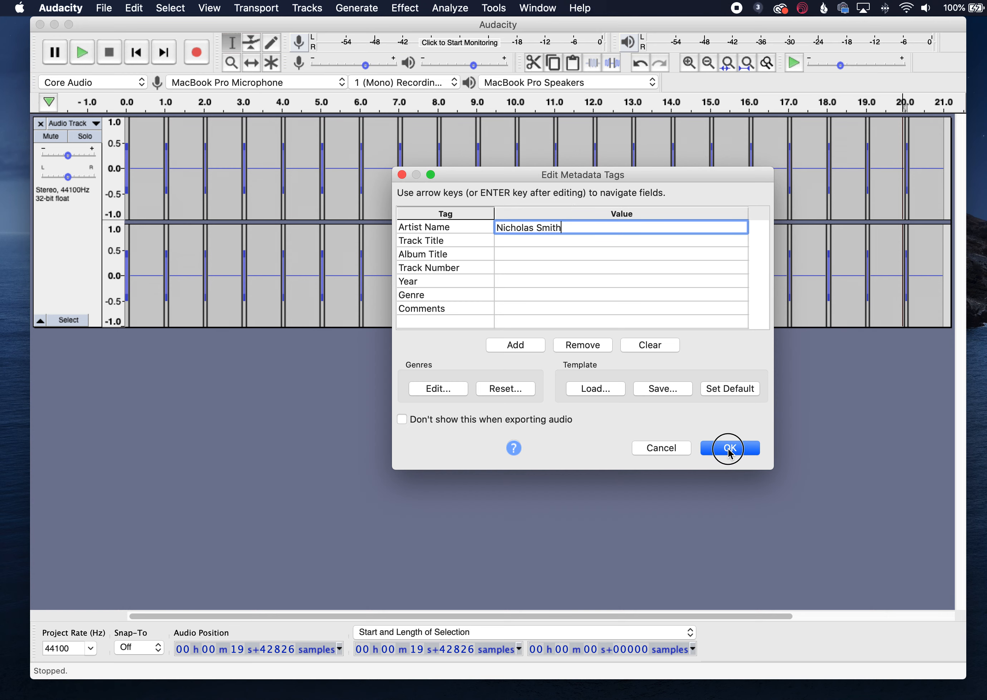